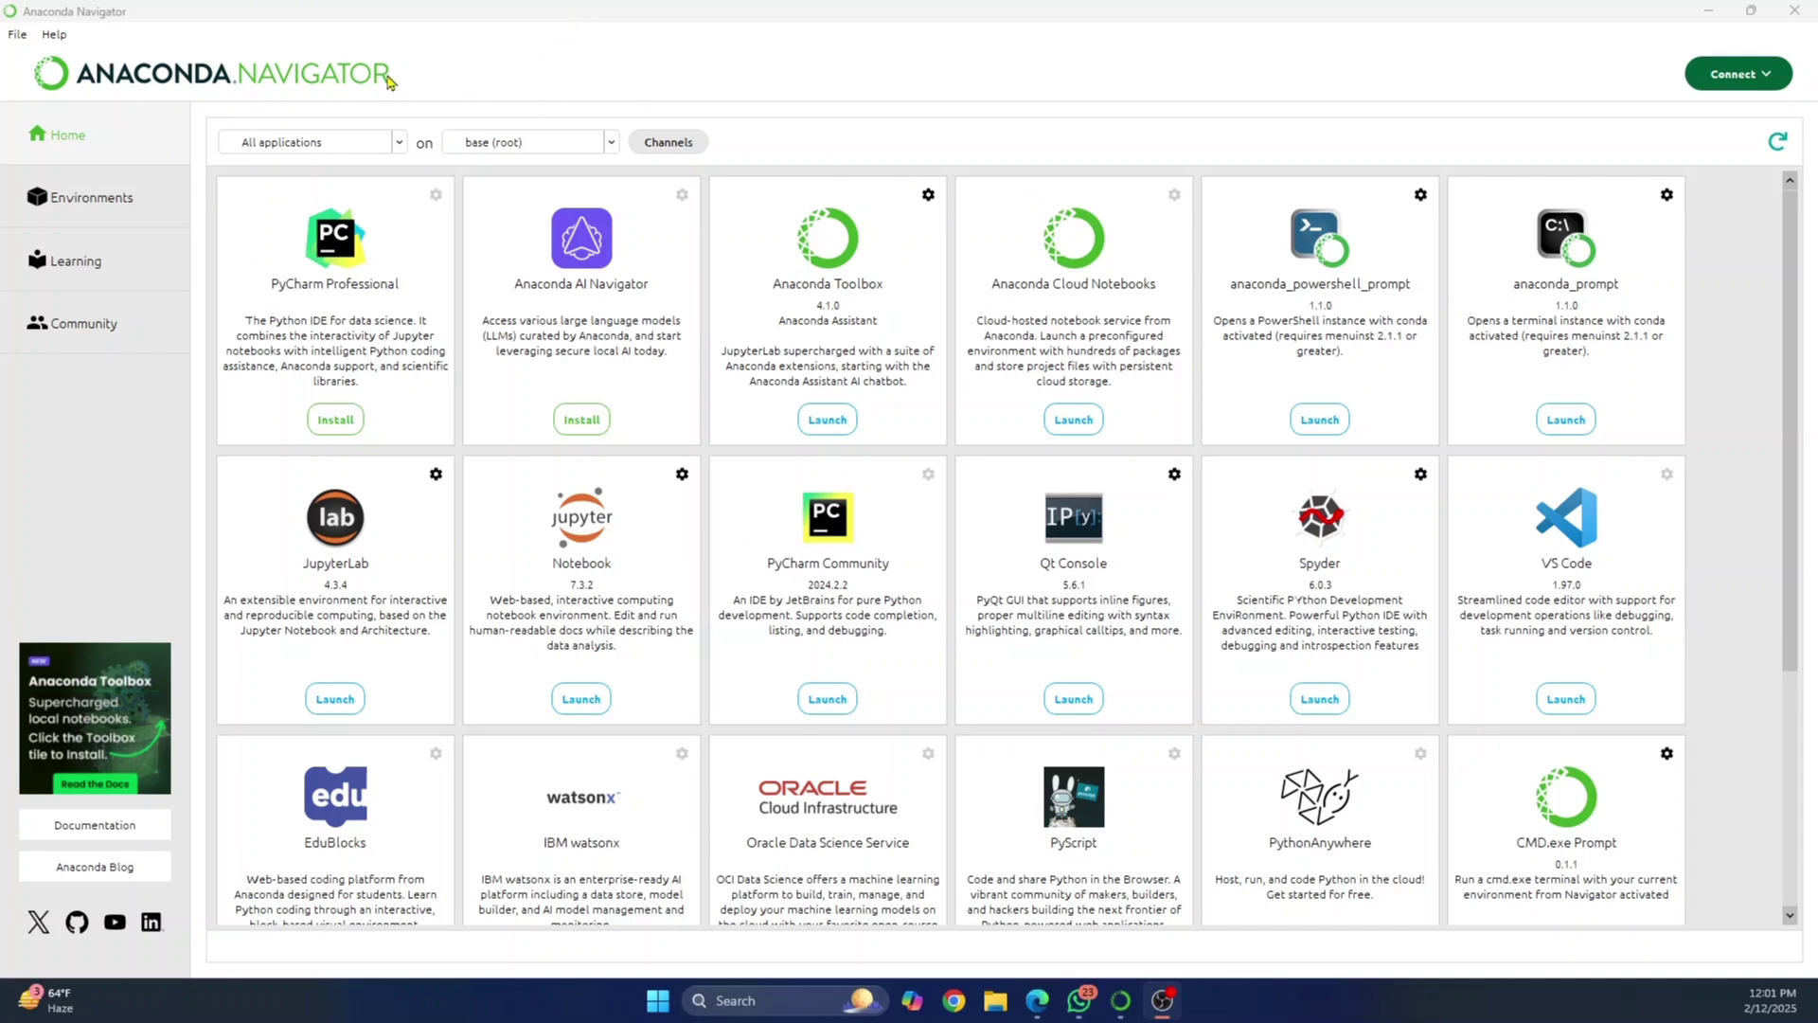
- Open the base environment and filter its packages to Not installed, showing 11,237 available
{"action": "left_click", "coordinate": [89, 201]}
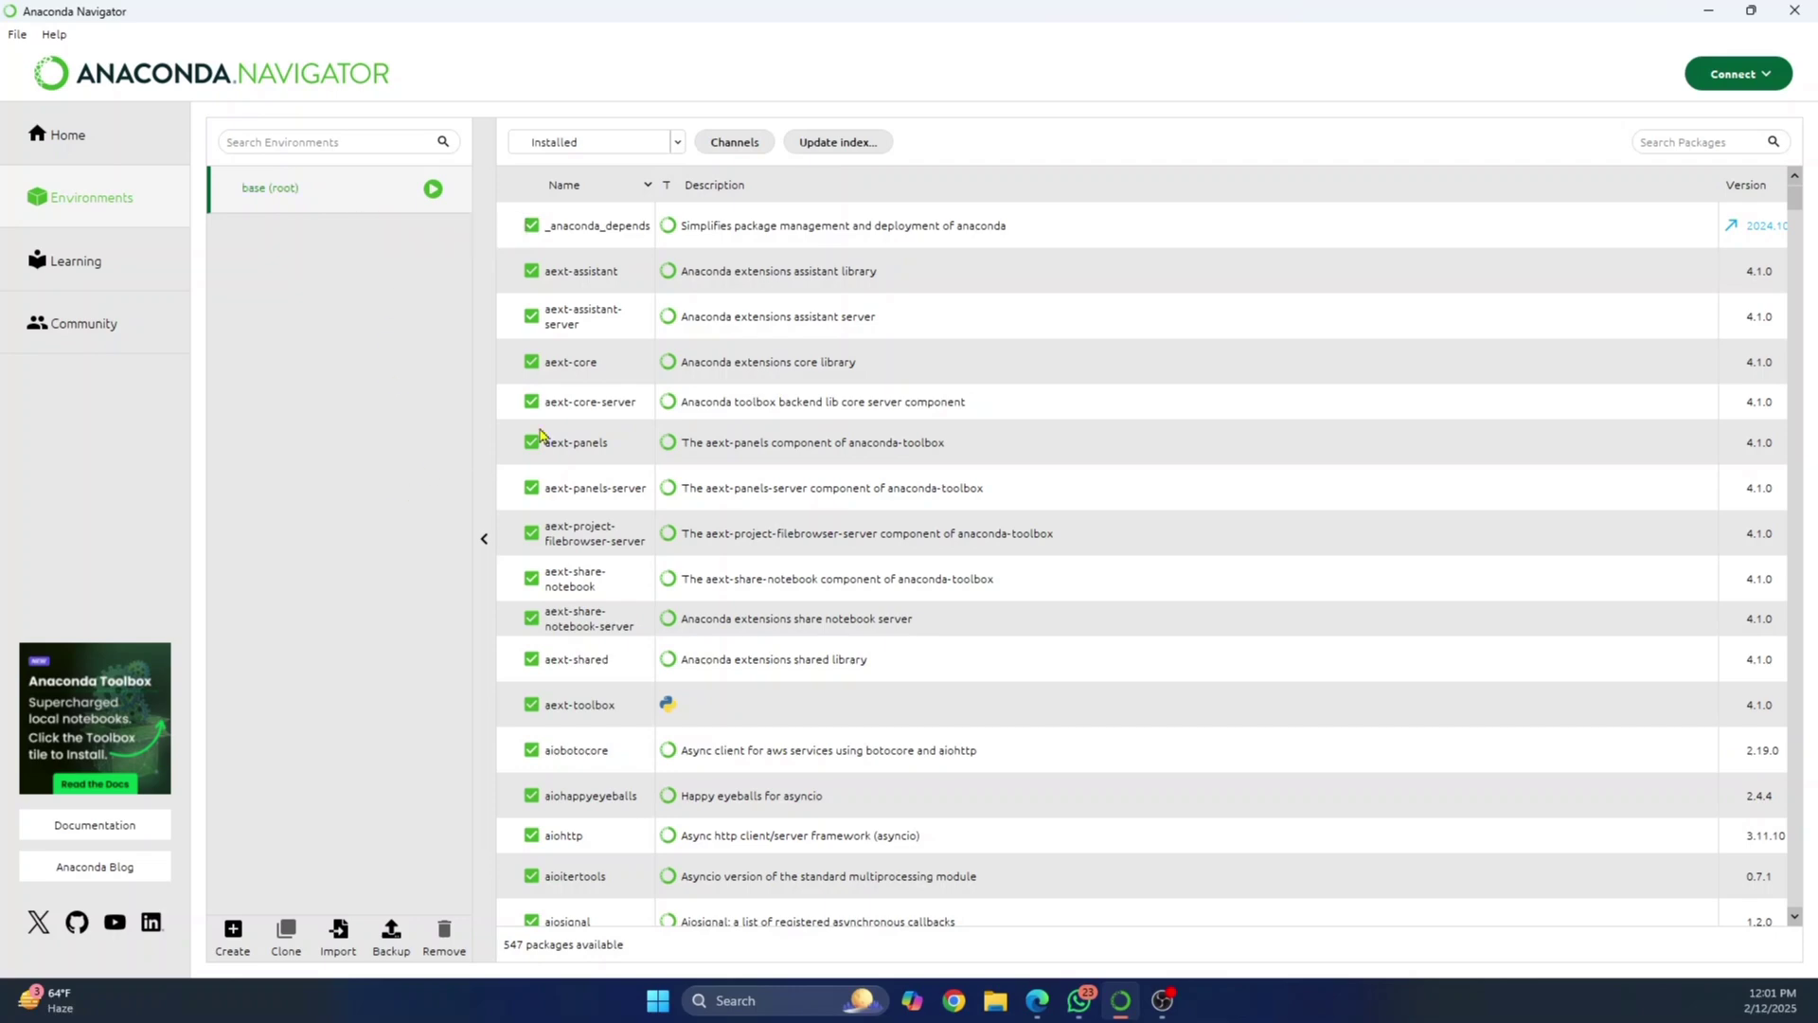
{"action": "scroll", "coordinate": [825, 313], "scroll_direction": "down", "scroll_amount": 2}
{"action": "scroll", "coordinate": [824, 319], "scroll_direction": "down", "scroll_amount": 5}
{"action": "scroll", "coordinate": [782, 335], "scroll_direction": "down", "scroll_amount": 5}
{"action": "scroll", "coordinate": [782, 336], "scroll_direction": "down", "scroll_amount": 5}
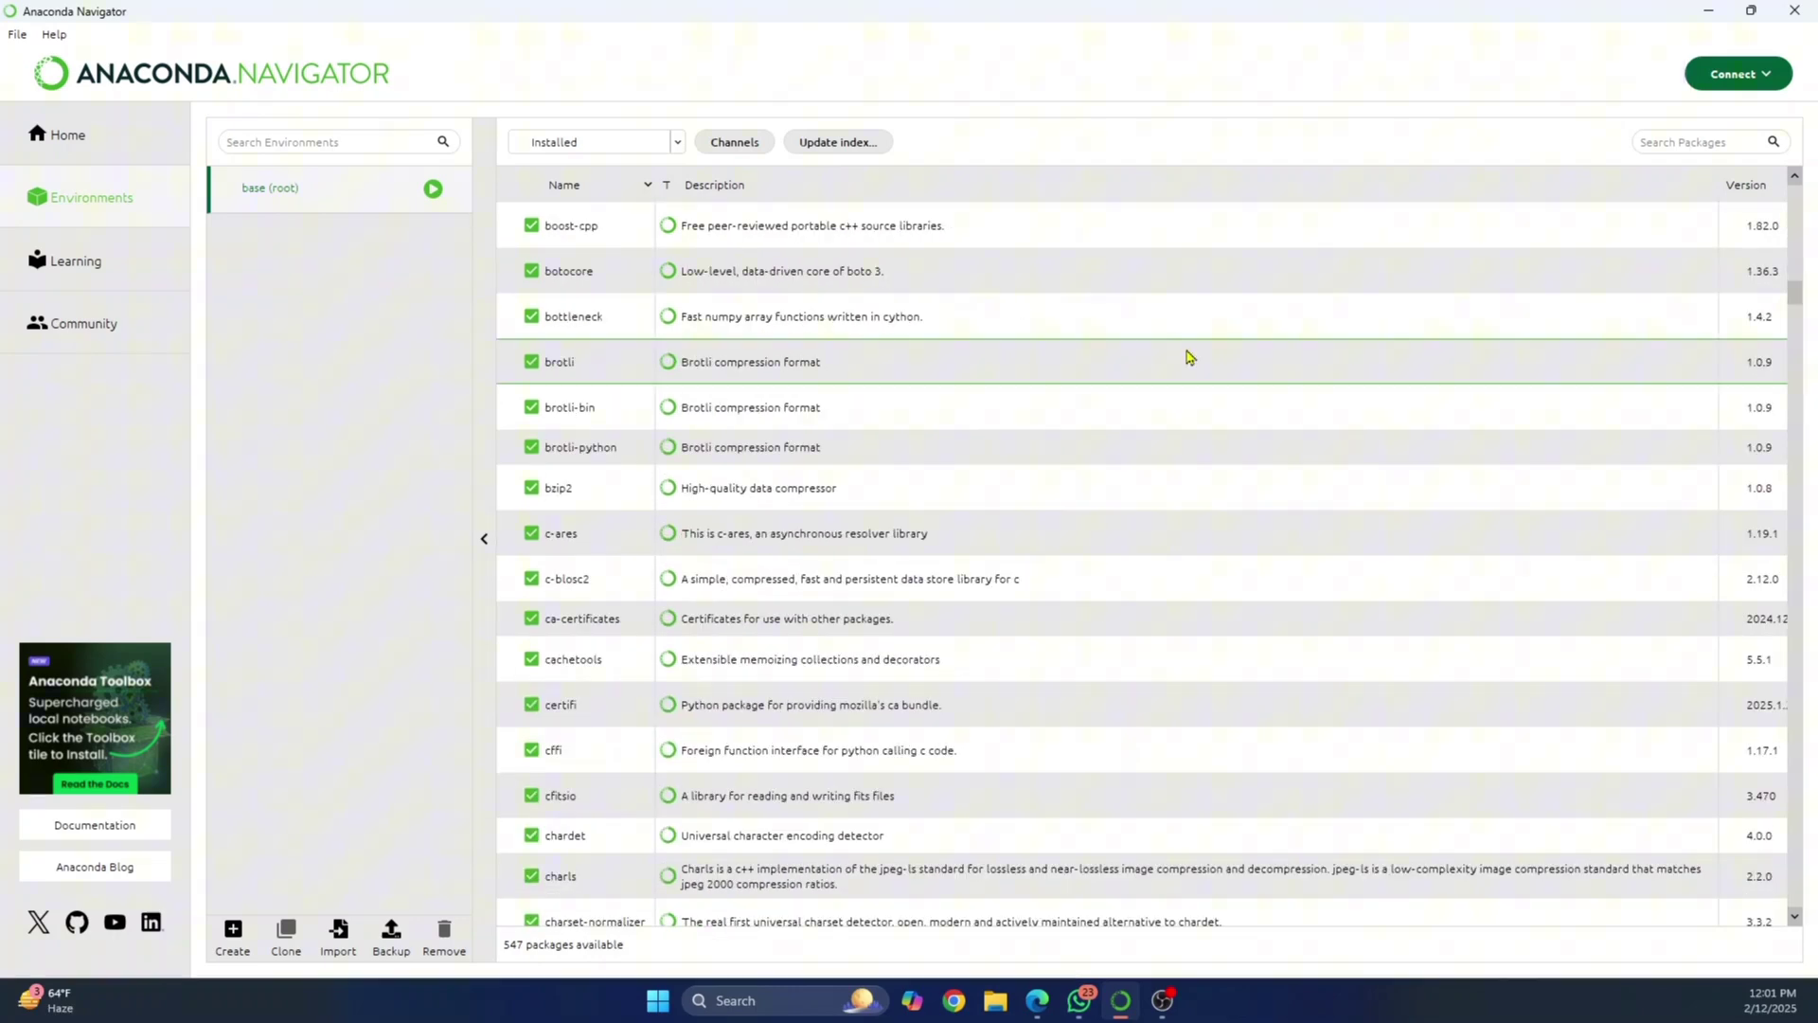
{"action": "mouse_move", "coordinate": [1794, 296]}
{"action": "left_mouse_down"}
{"action": "mouse_move", "coordinate": [1789, 479]}
{"action": "mouse_move", "coordinate": [725, 146]}
{"action": "left_mouse_up"}
{"action": "left_click", "coordinate": [676, 146]}
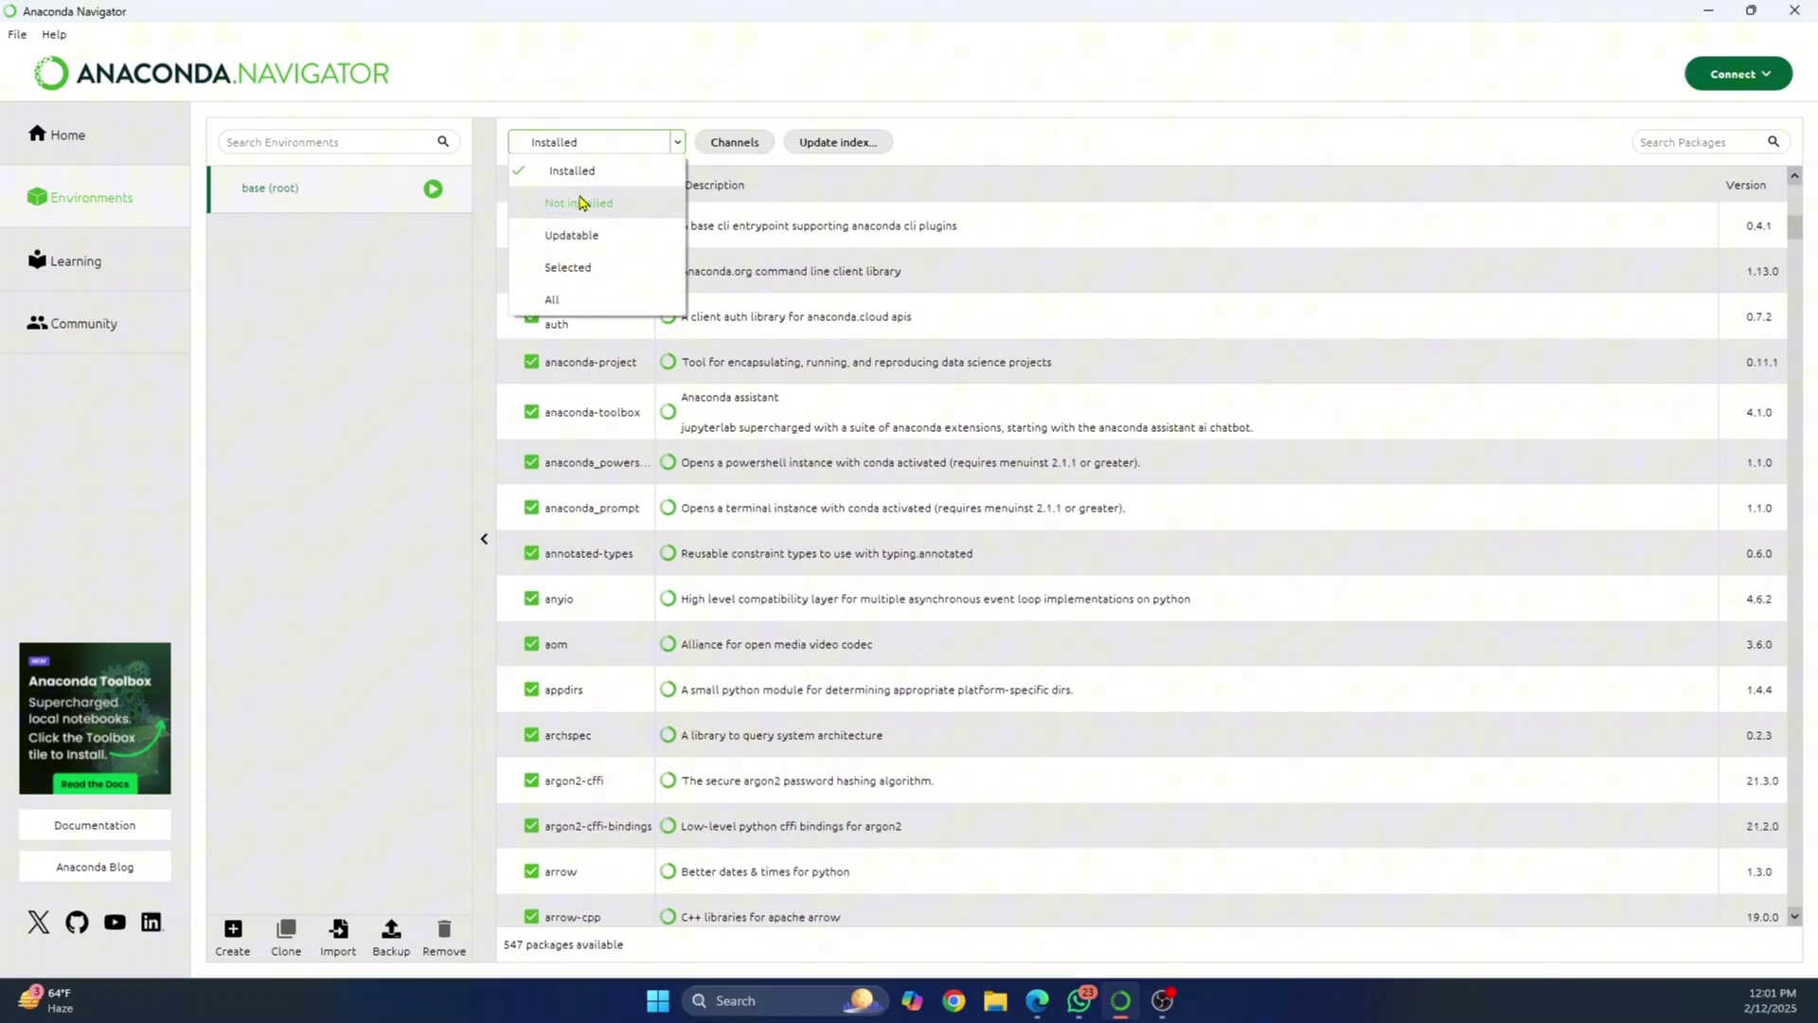
{"action": "left_click", "coordinate": [583, 204]}
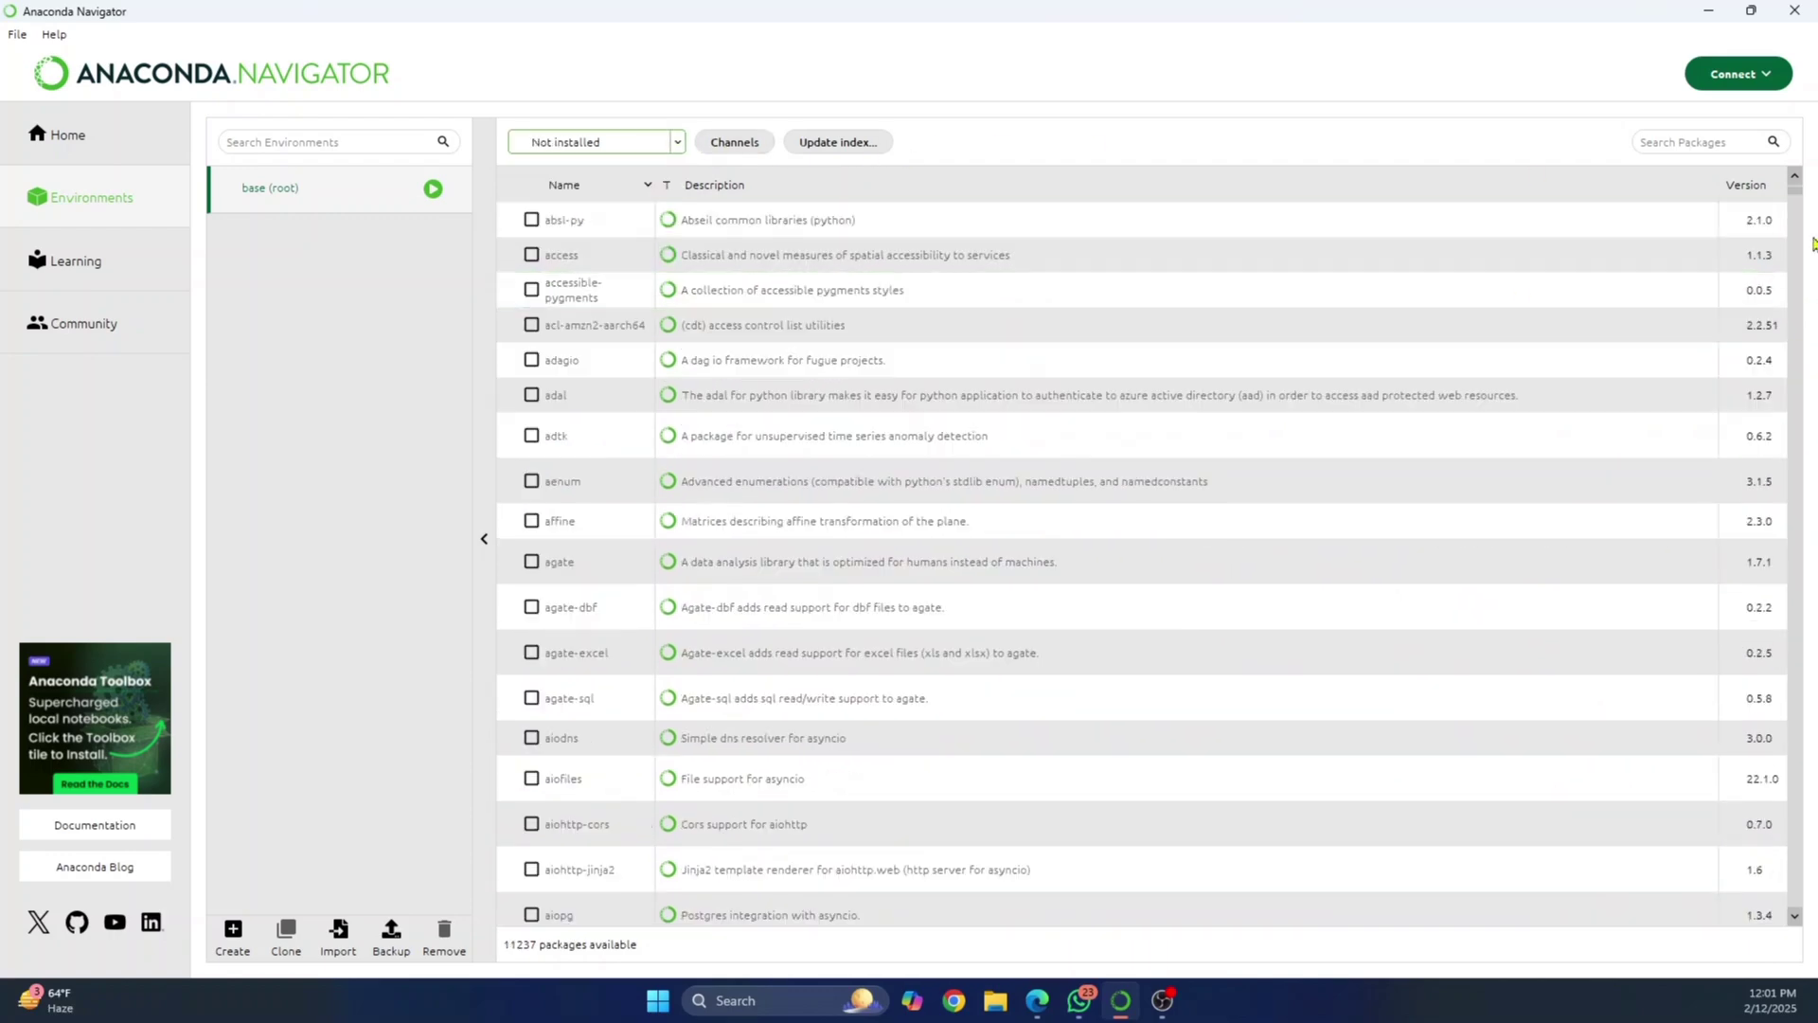
{"action": "scroll", "coordinate": [1519, 356], "scroll_direction": "down", "scroll_amount": 5}
{"action": "scroll", "coordinate": [1371, 411], "scroll_direction": "down", "scroll_amount": 5}
{"action": "scroll", "coordinate": [1370, 411], "scroll_direction": "down", "scroll_amount": 5}
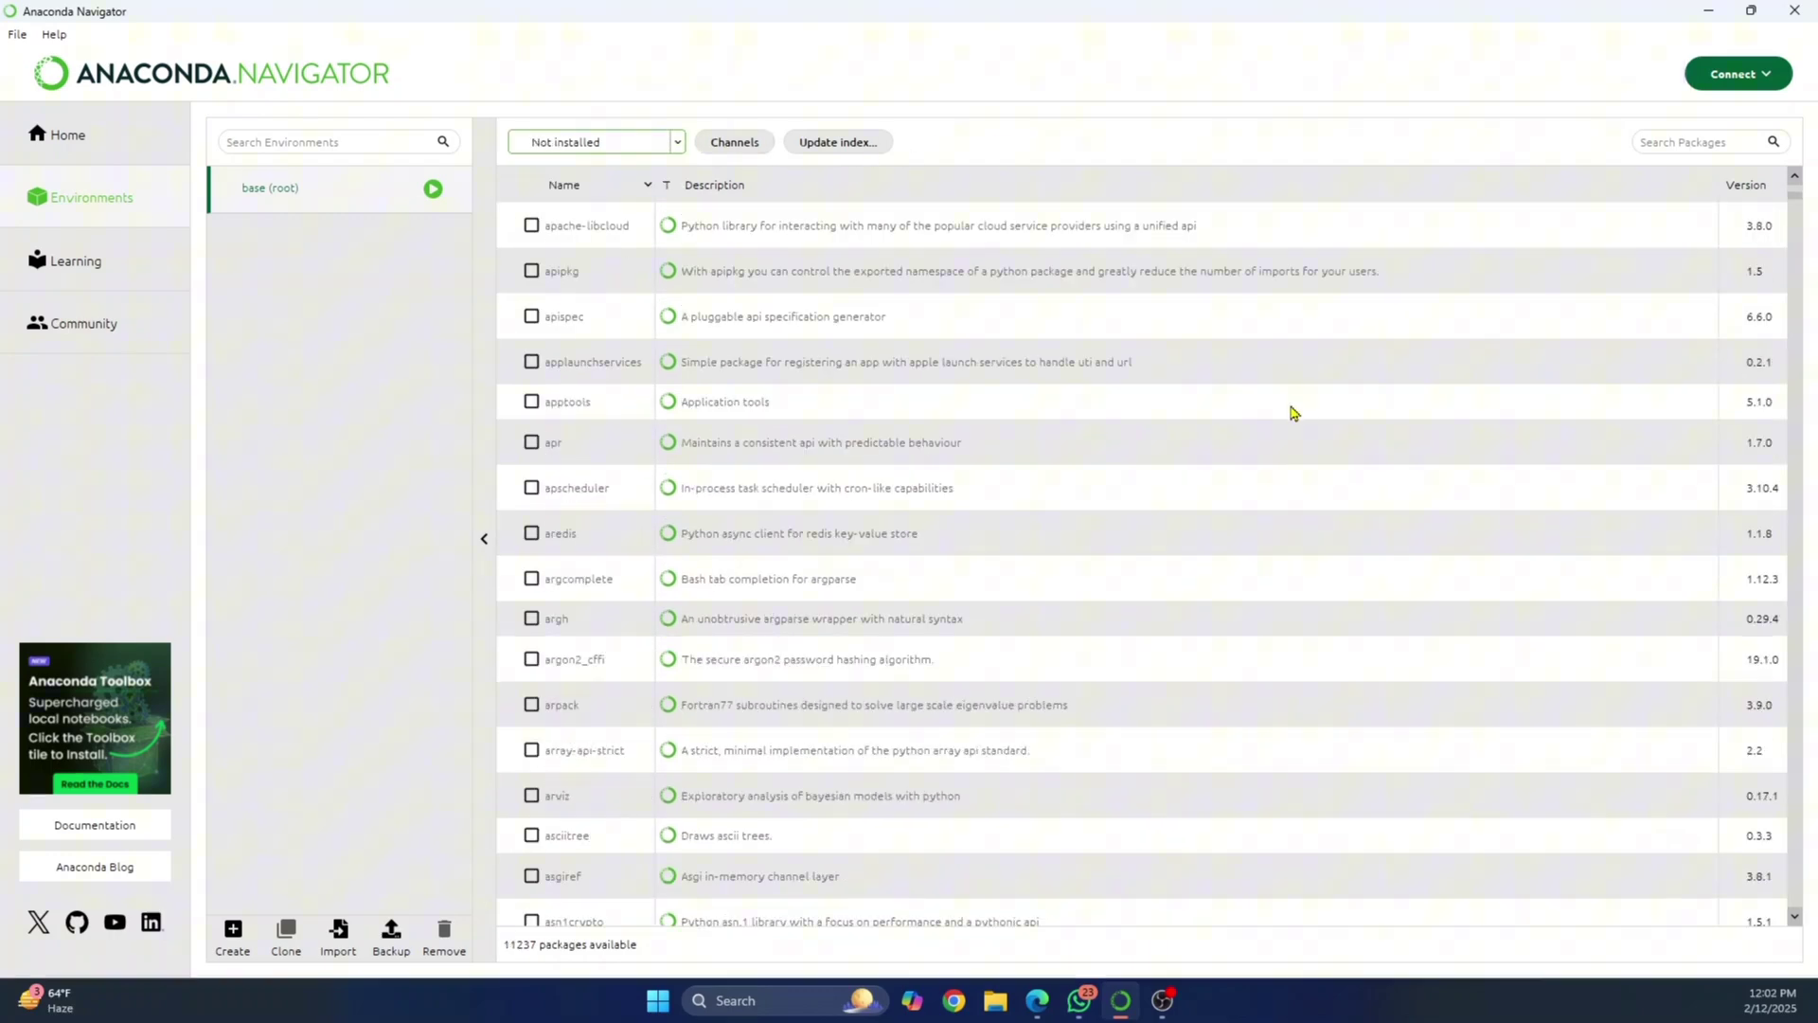
{"action": "scroll", "coordinate": [1291, 410], "scroll_direction": "down", "scroll_amount": 5}
{"action": "scroll", "coordinate": [1194, 439], "scroll_direction": "down", "scroll_amount": 5}
{"action": "scroll", "coordinate": [1169, 431], "scroll_direction": "down", "scroll_amount": 5}
{"action": "scroll", "coordinate": [1161, 425], "scroll_direction": "up", "scroll_amount": 5}
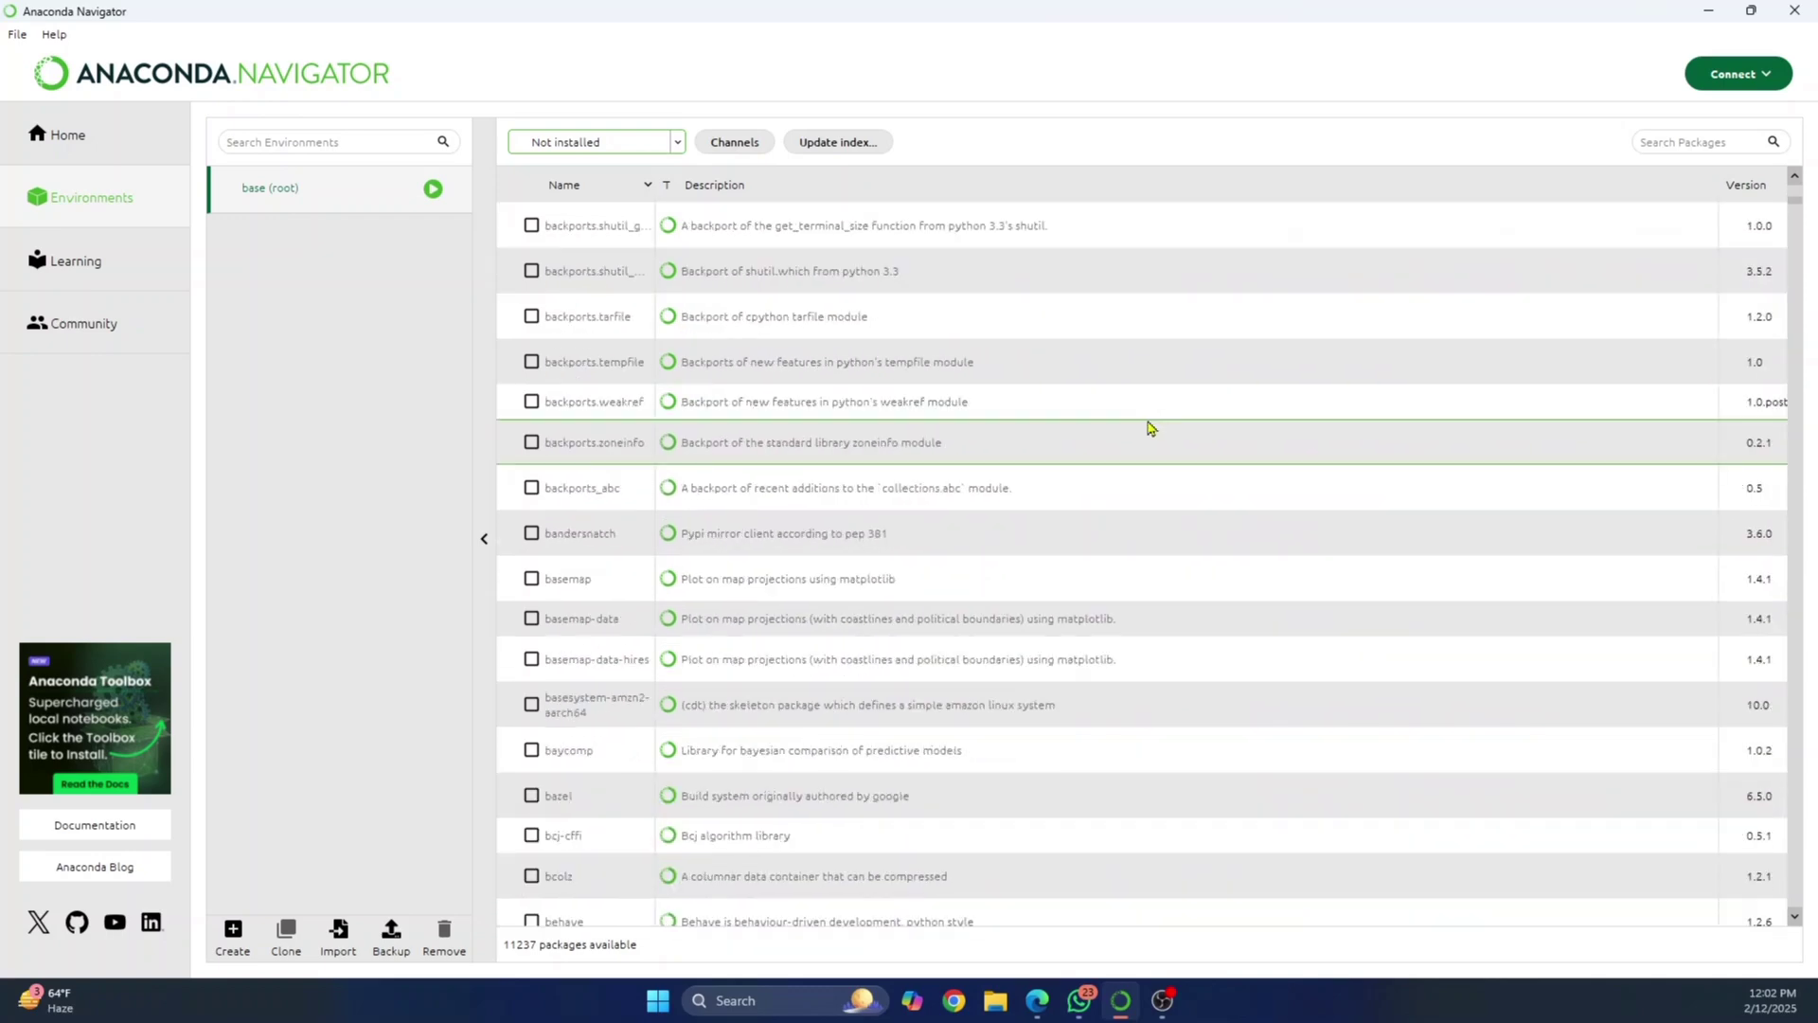
{"action": "scroll", "coordinate": [1152, 426], "scroll_direction": "up", "scroll_amount": 5}
{"action": "scroll", "coordinate": [1150, 428], "scroll_direction": "up", "scroll_amount": 5}
{"action": "scroll", "coordinate": [1148, 430], "scroll_direction": "up", "scroll_amount": 5}
{"action": "scroll", "coordinate": [1150, 430], "scroll_direction": "up", "scroll_amount": 5}
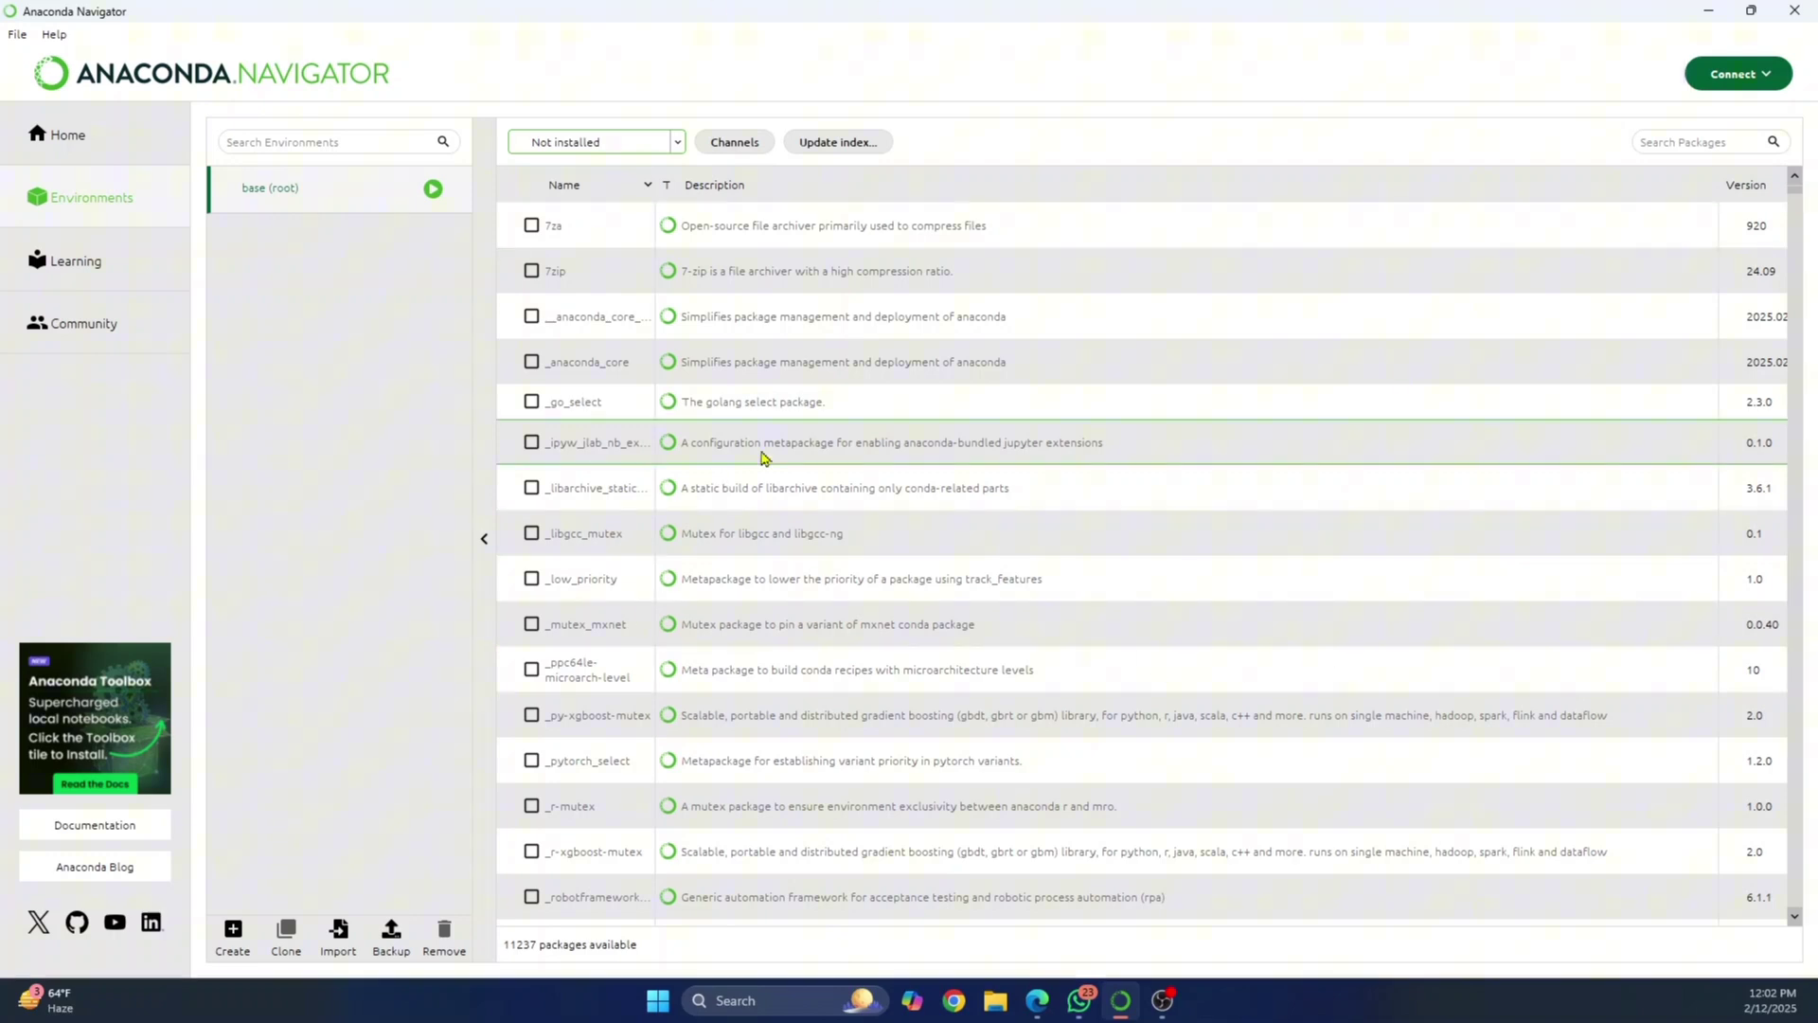
- Search the package list for tensorflow and mark tensorflow for installation
{"action": "left_click", "coordinate": [1706, 143]}
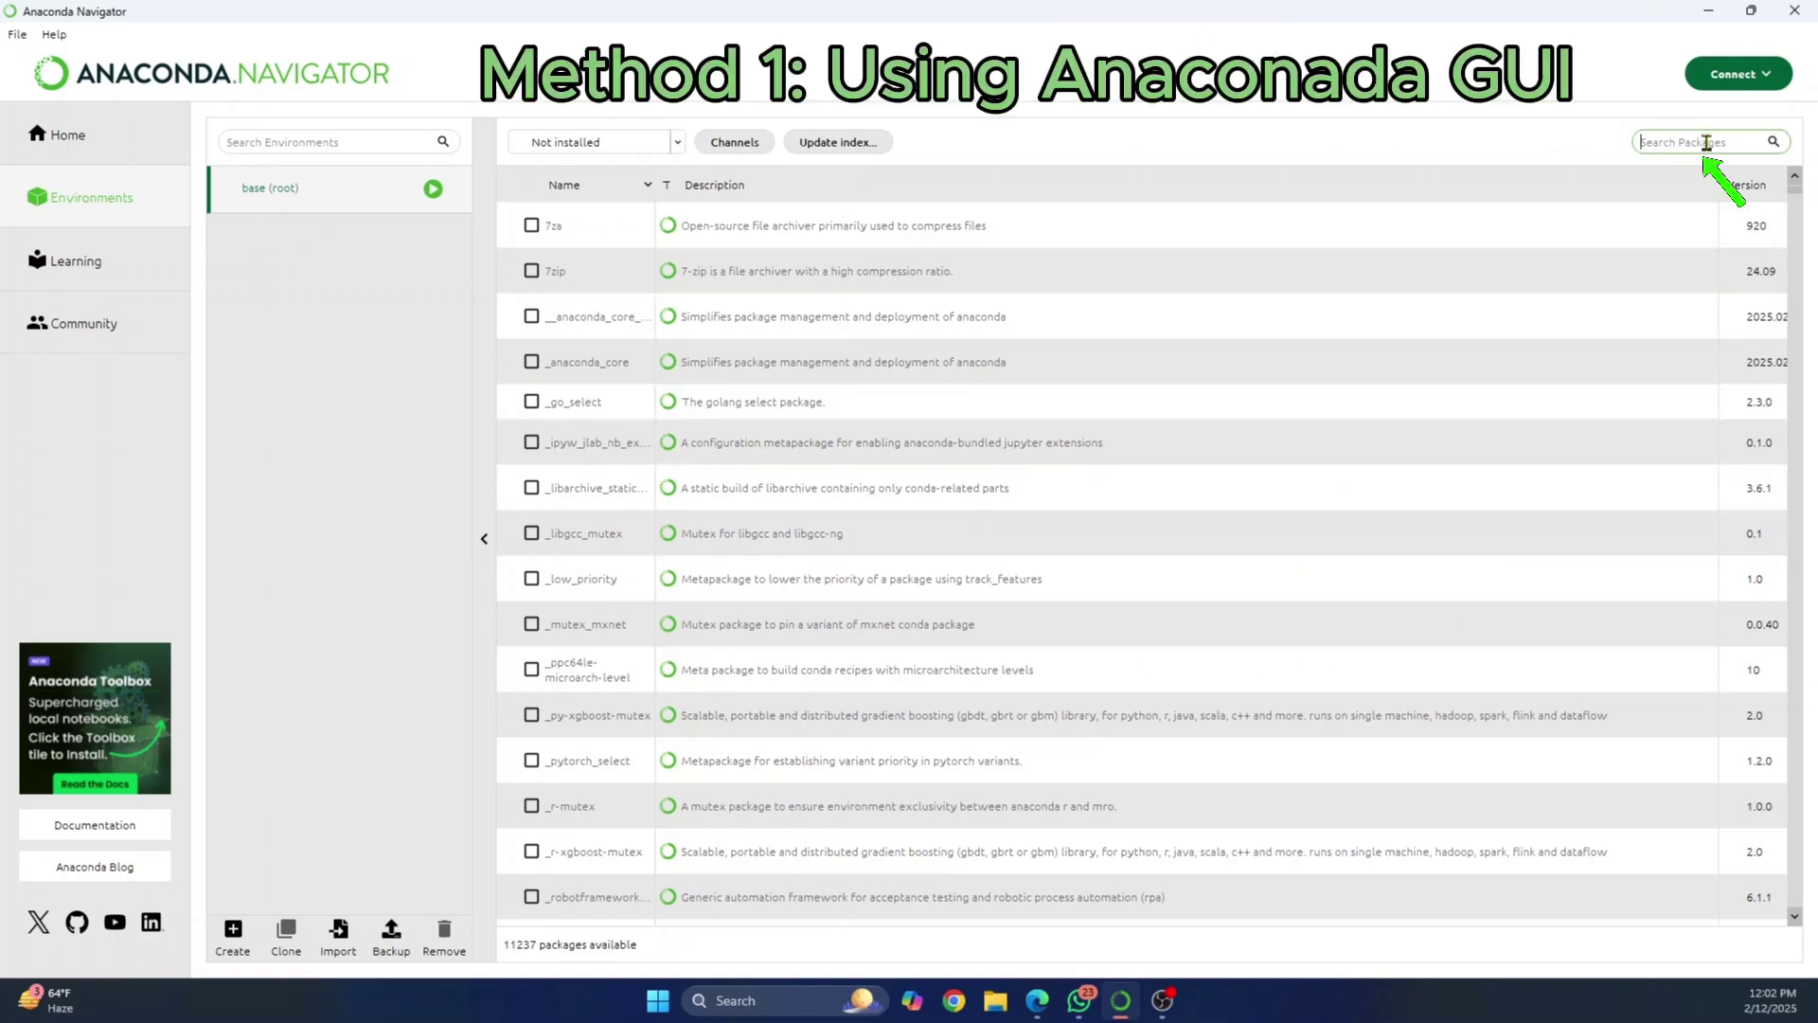
{"action": "type", "text": "tens"}
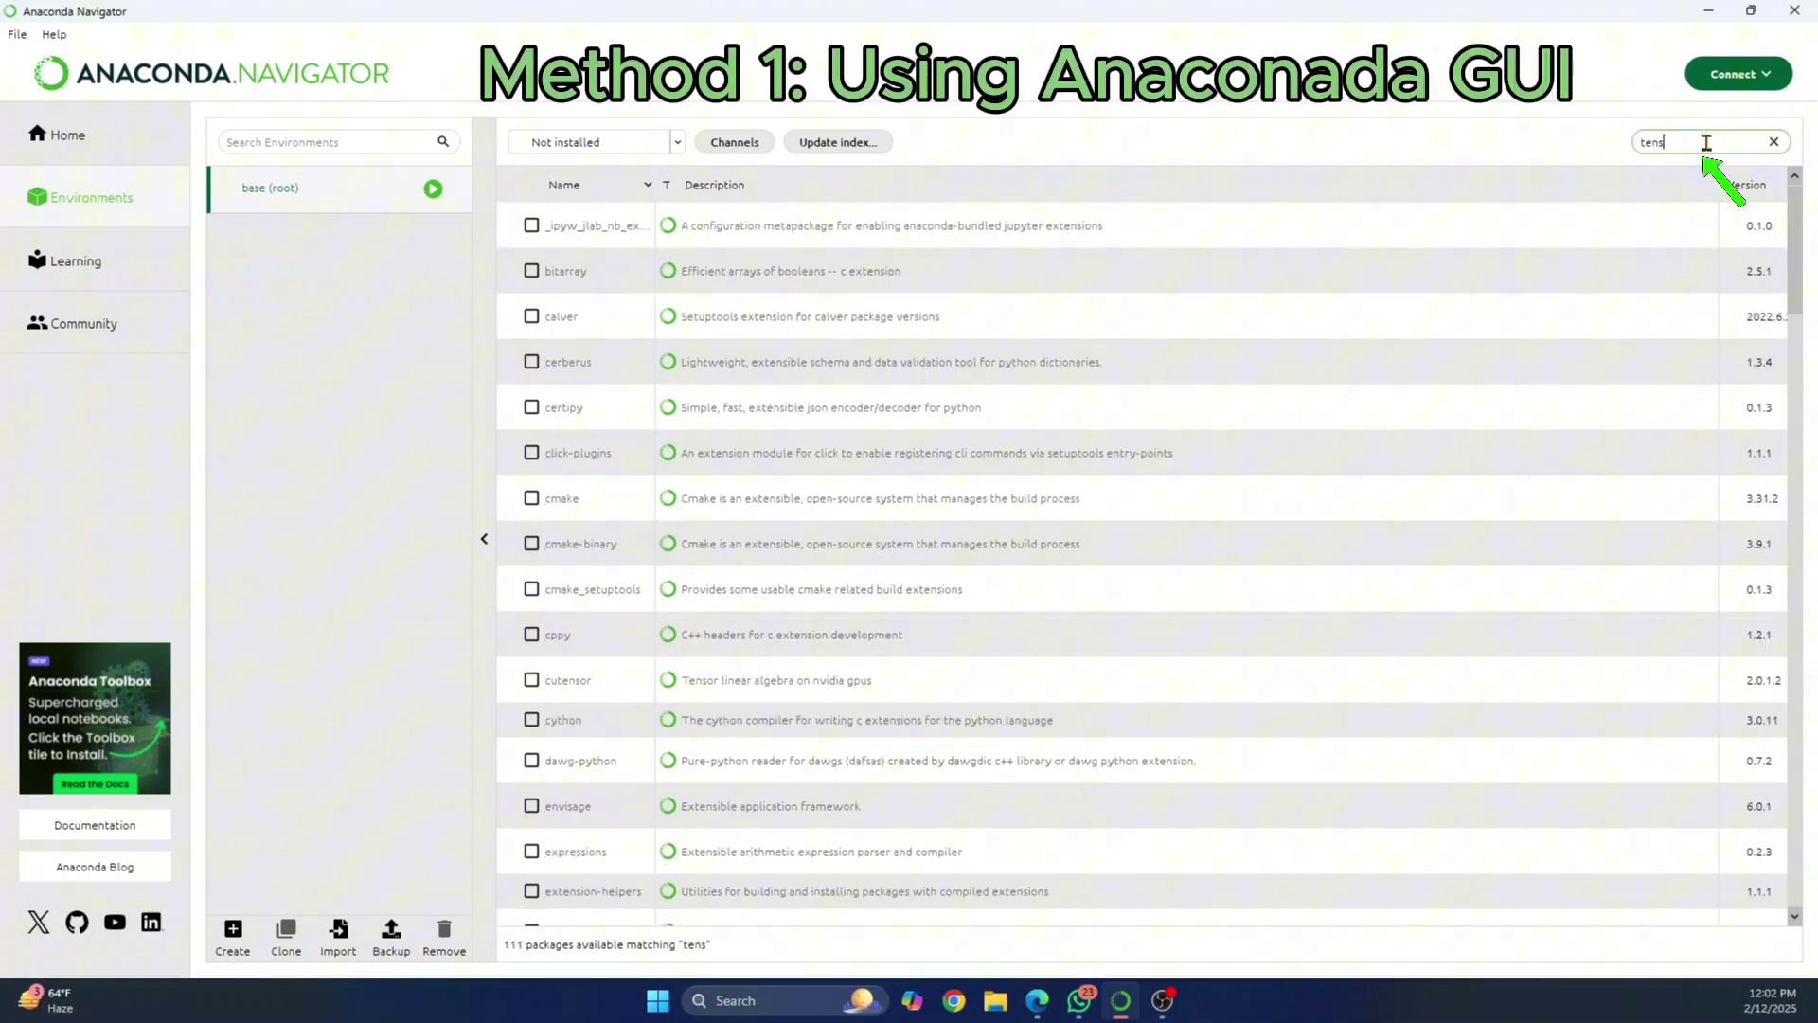
{"action": "type", "text": "orflow"}
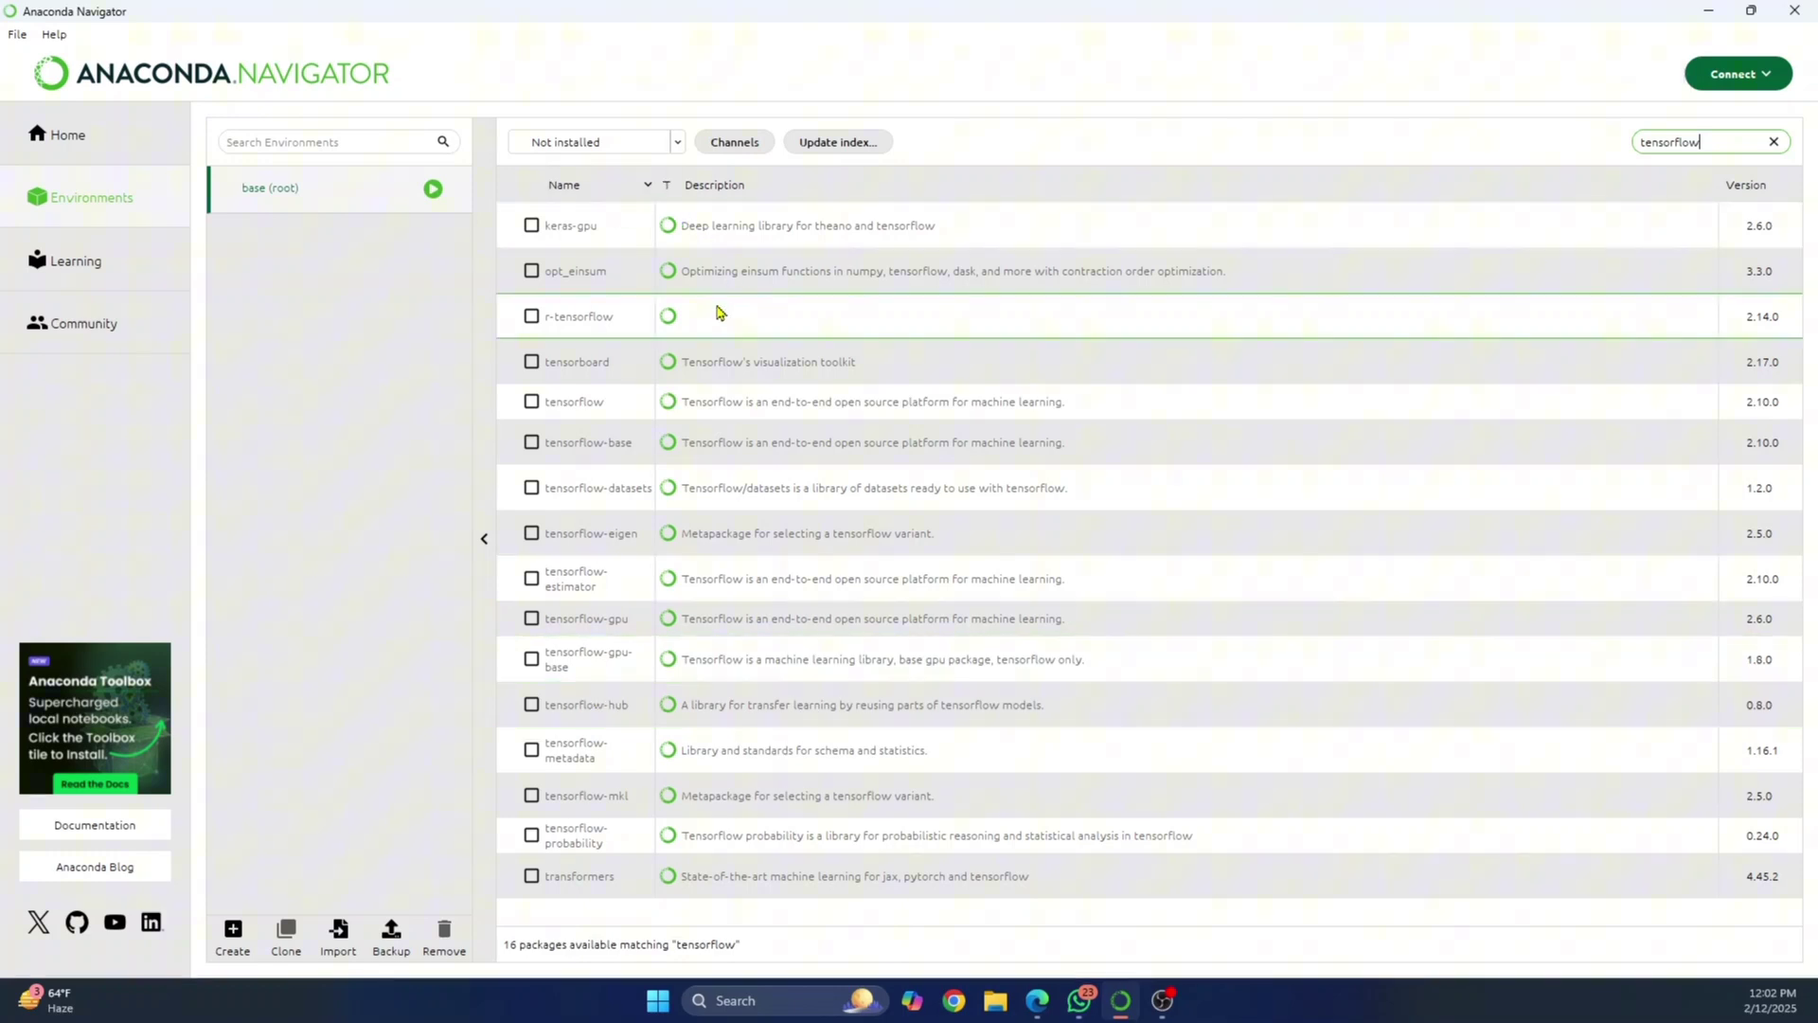
{"action": "left_click", "coordinate": [532, 403]}
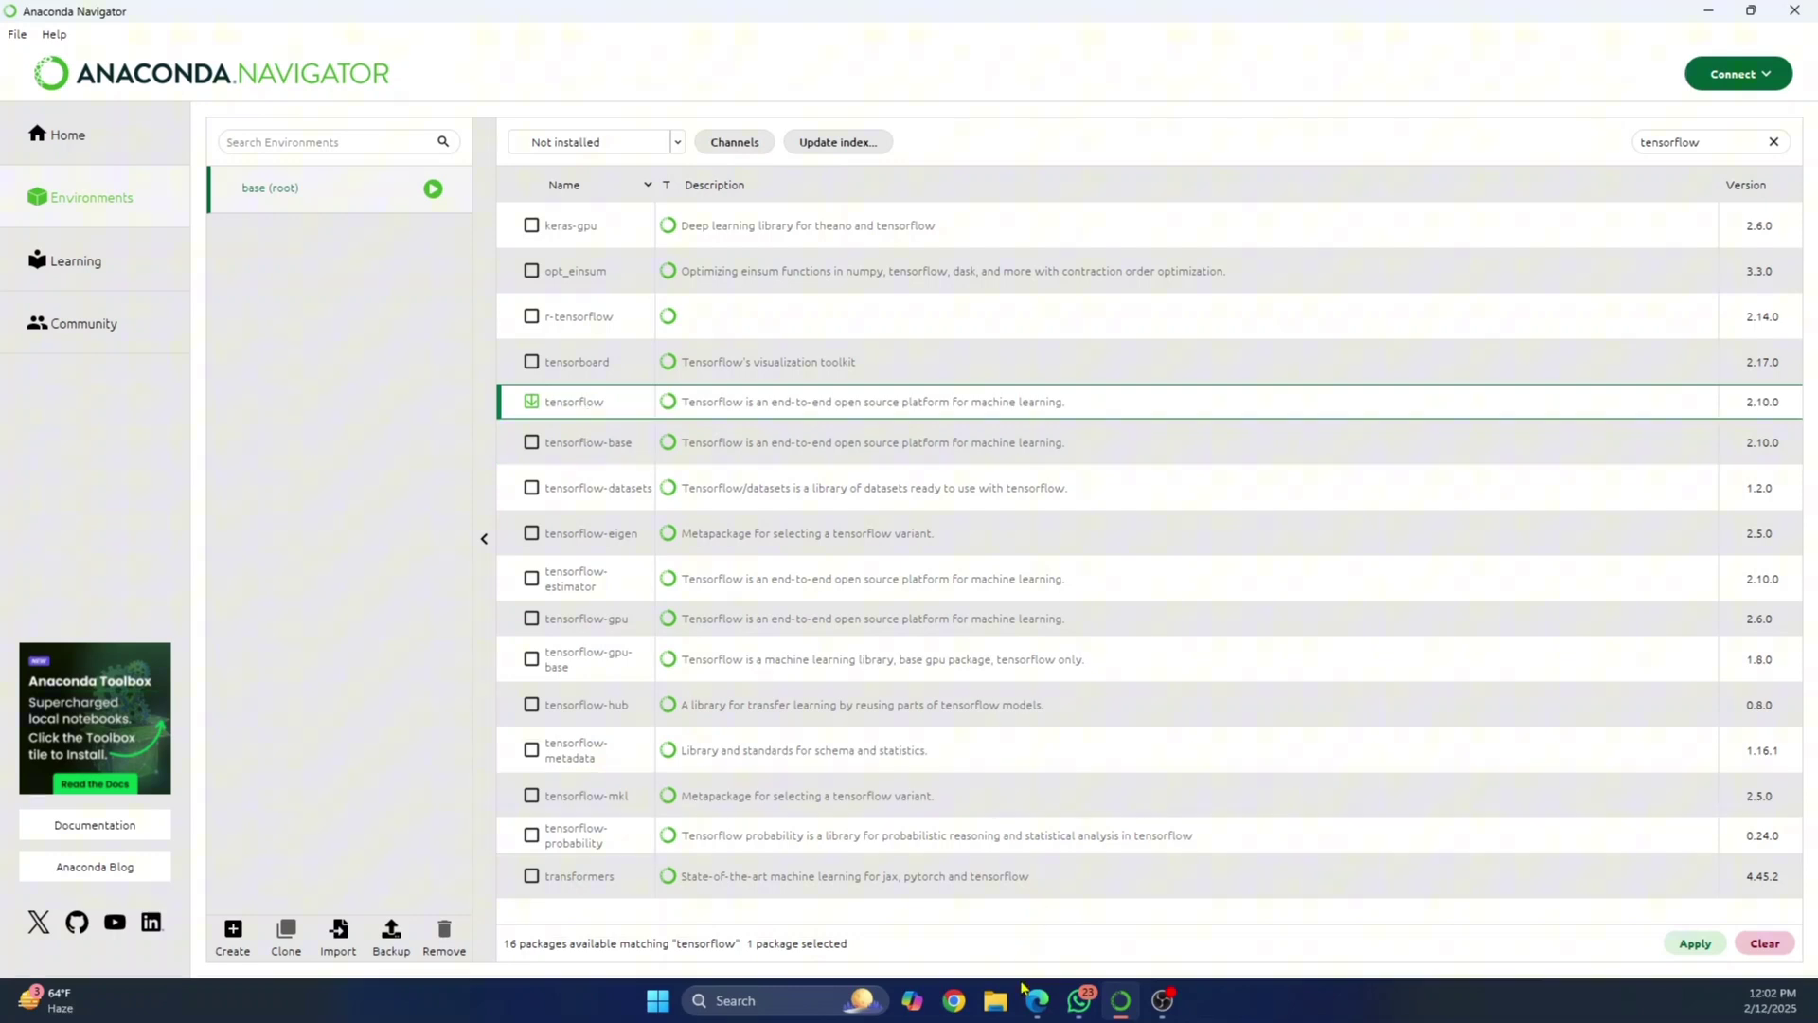
- Search PyPI in the browser for tensorflow
{"action": "mouse_move", "coordinate": [1037, 1000]}
{"action": "left_click", "coordinate": [1130, 888]}
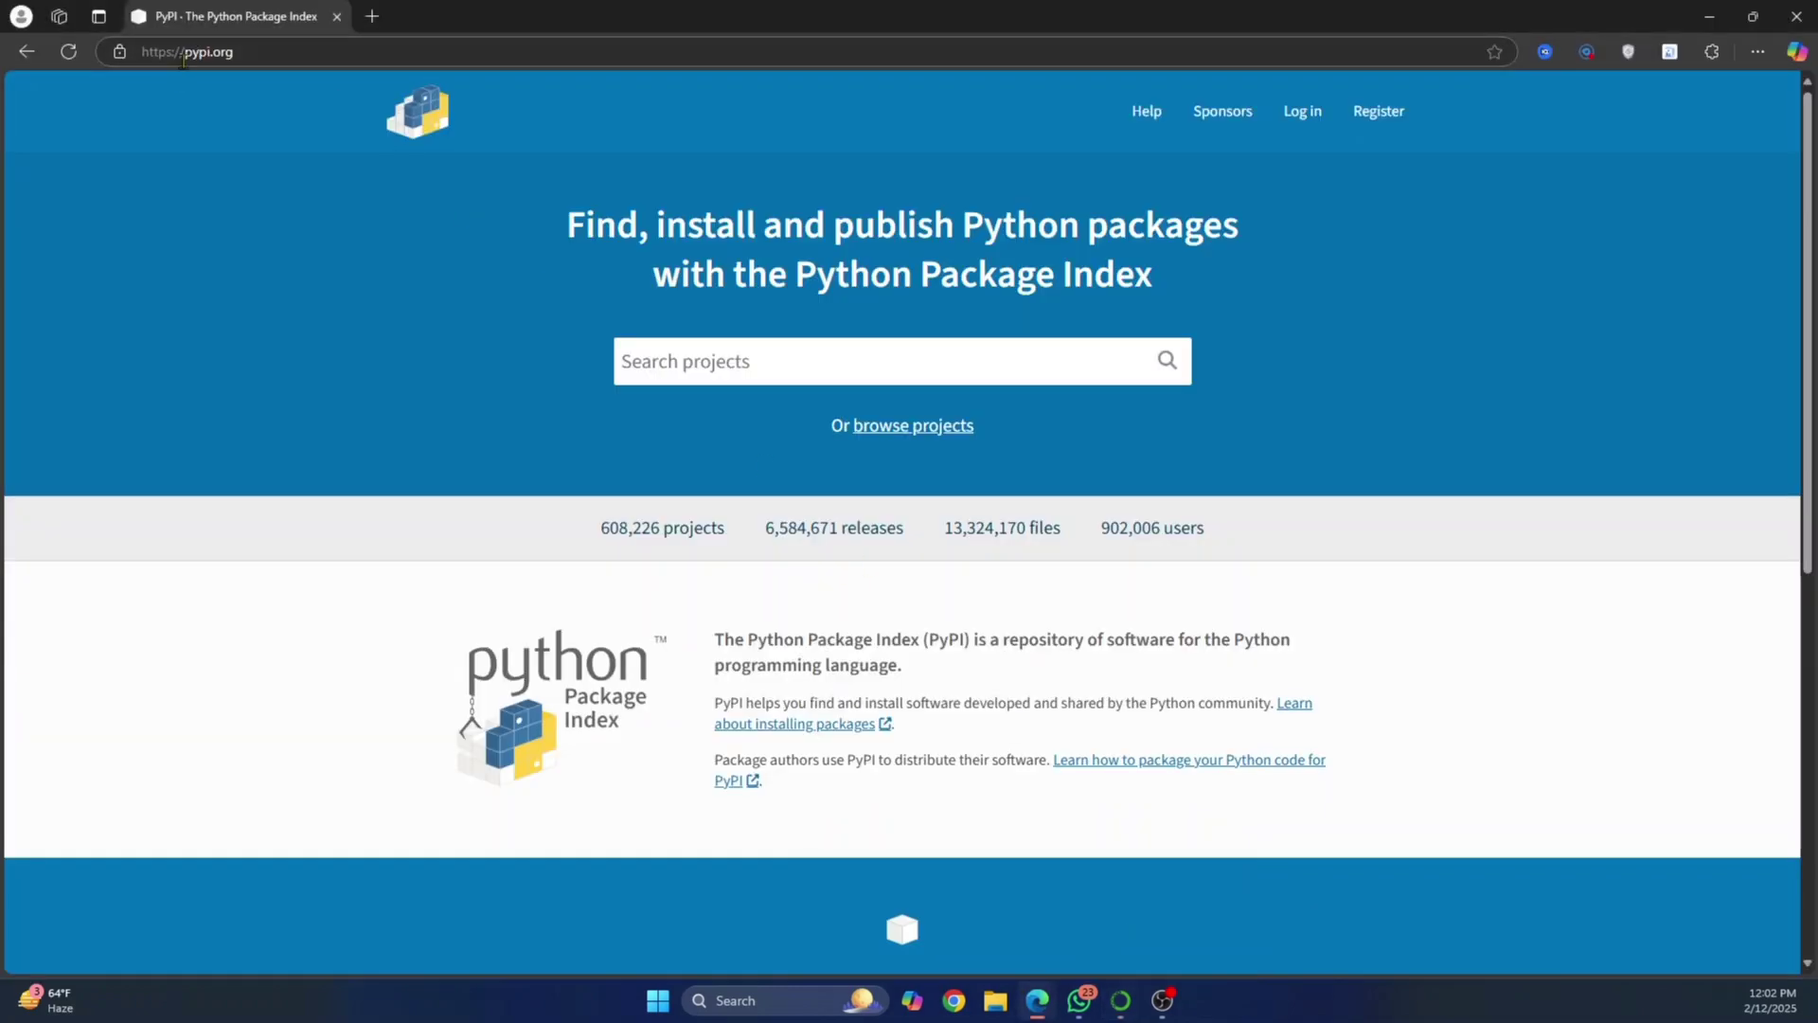
{"action": "left_click", "coordinate": [355, 51]}
{"action": "left_click", "coordinate": [284, 702]}
{"action": "left_click", "coordinate": [784, 359]}
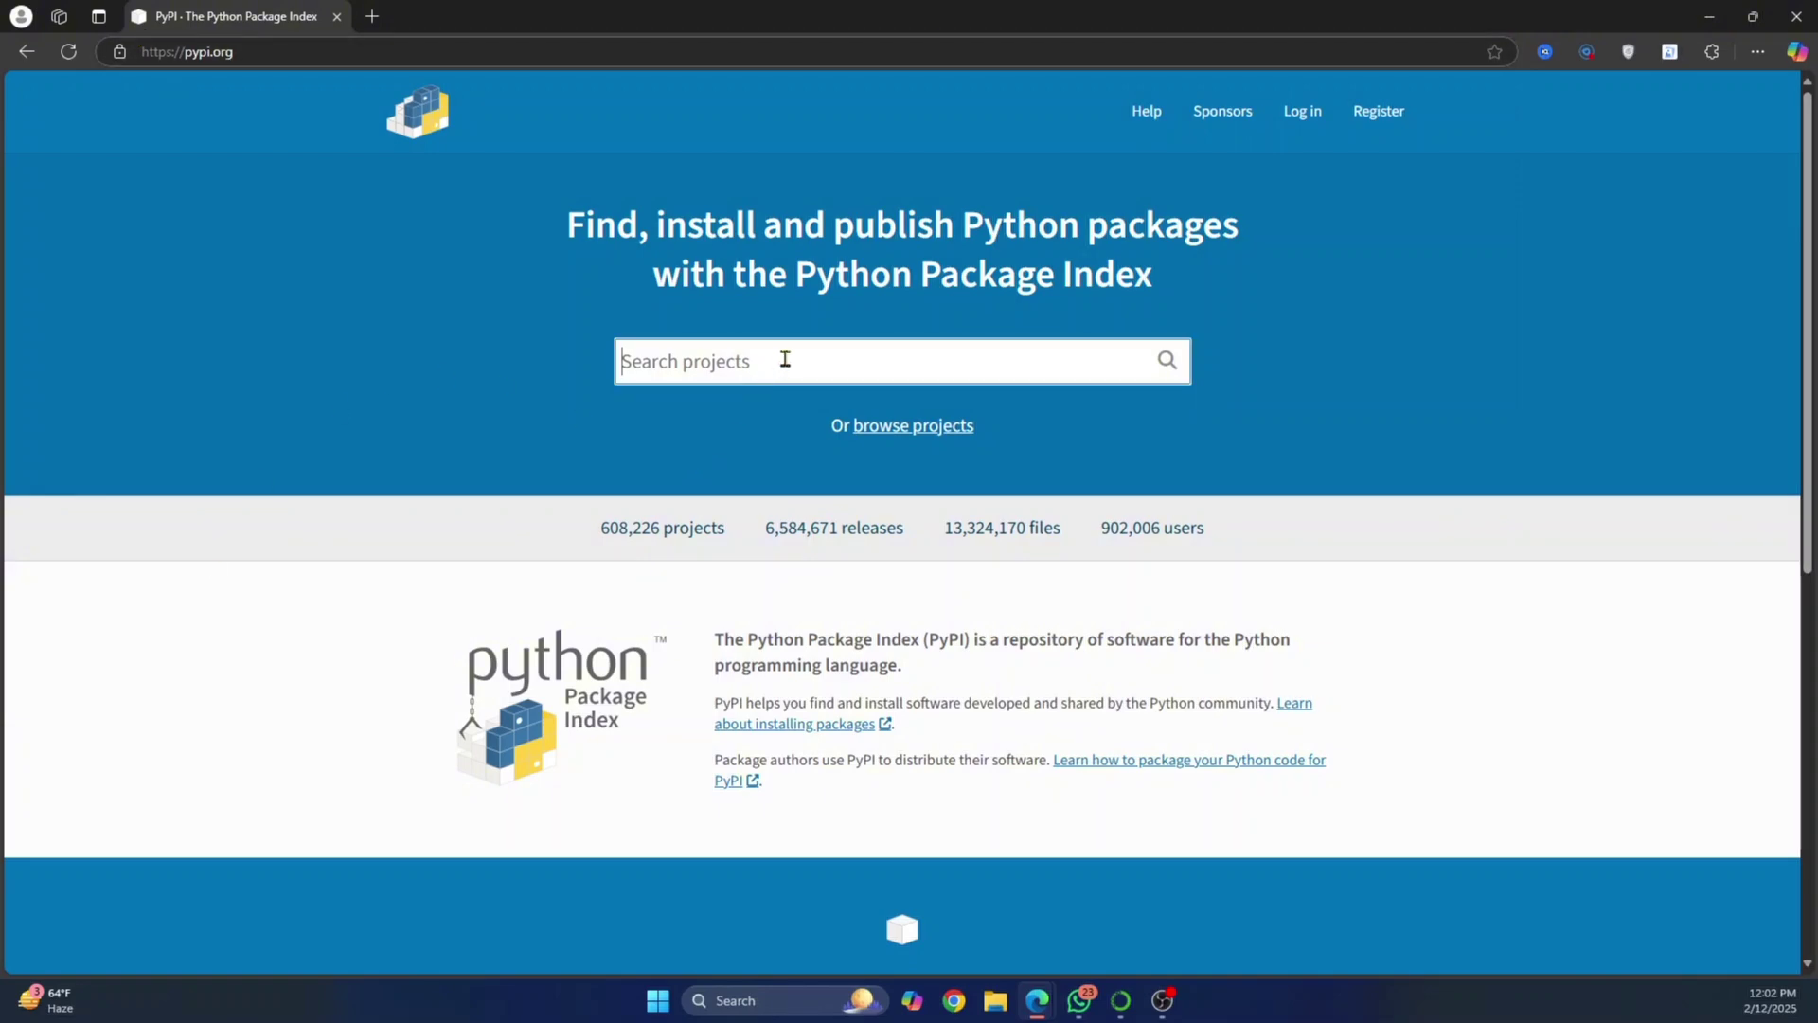
{"action": "type", "text": "tensorfl"}
{"action": "type", "text": "ow"}
{"action": "key", "text": "Return"}
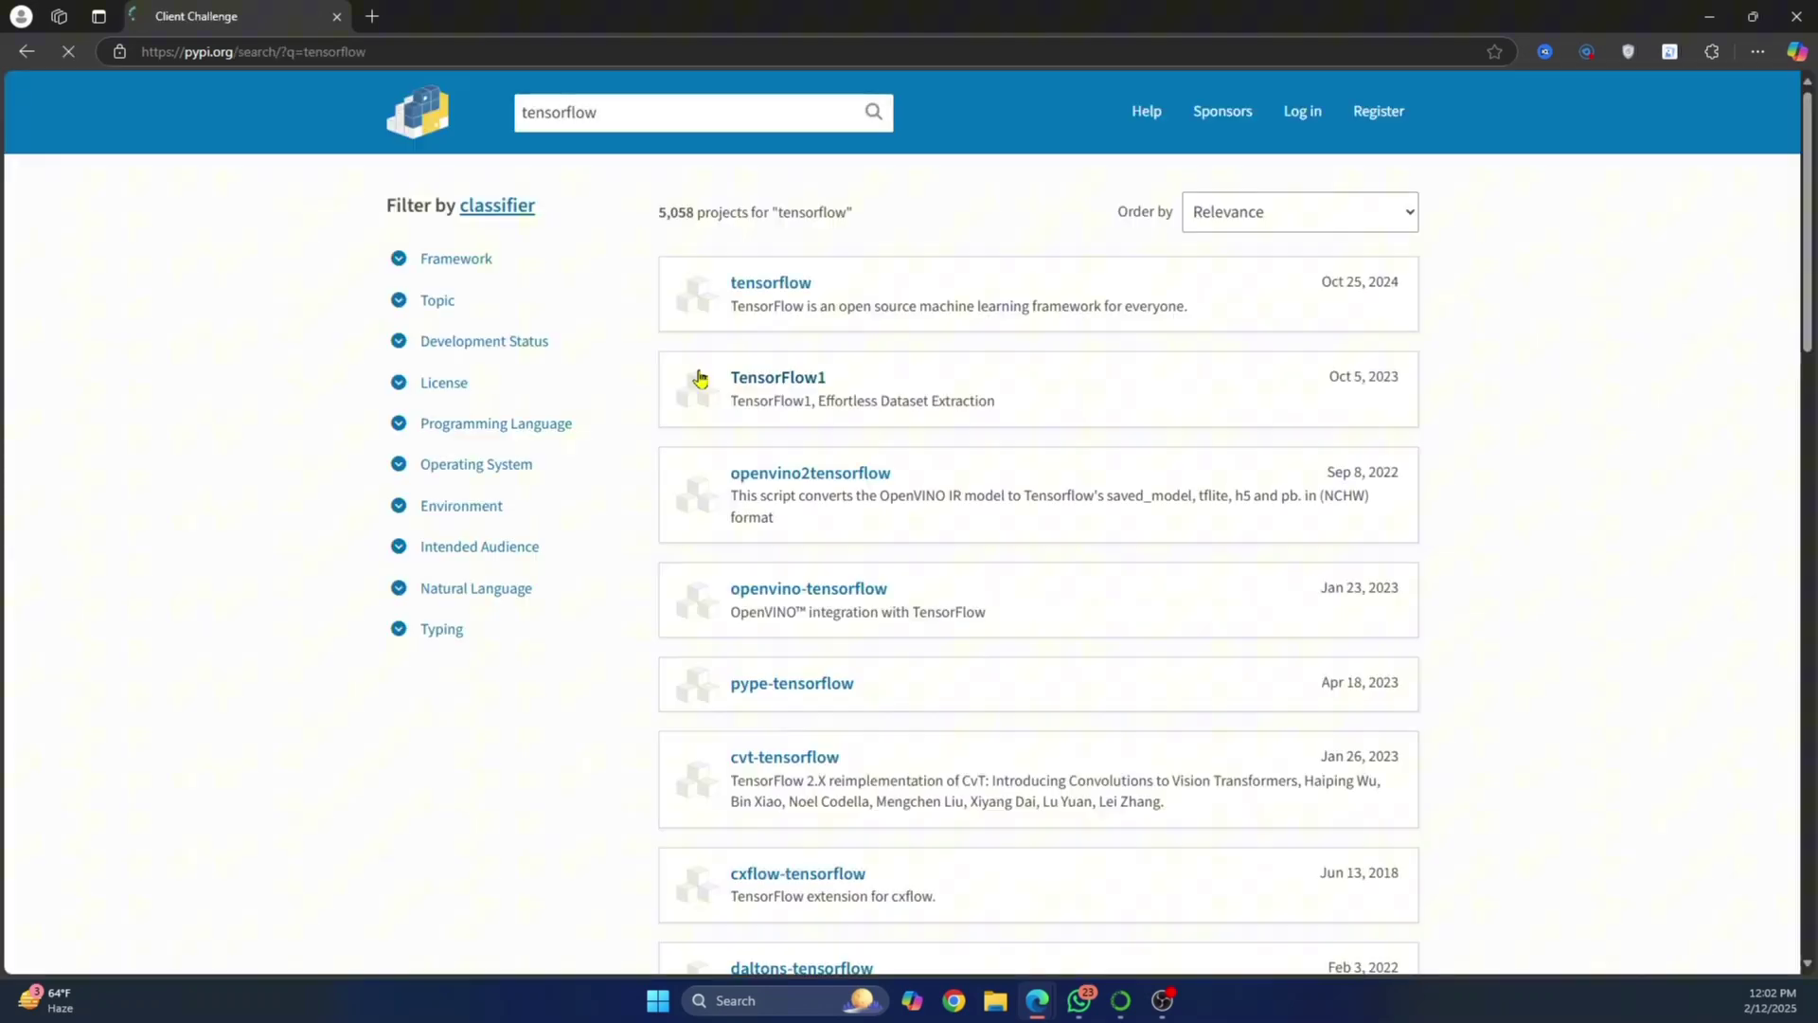
- Open the tensorflow 2.18.0 project page and review its release date and description
{"action": "left_click", "coordinate": [760, 291]}
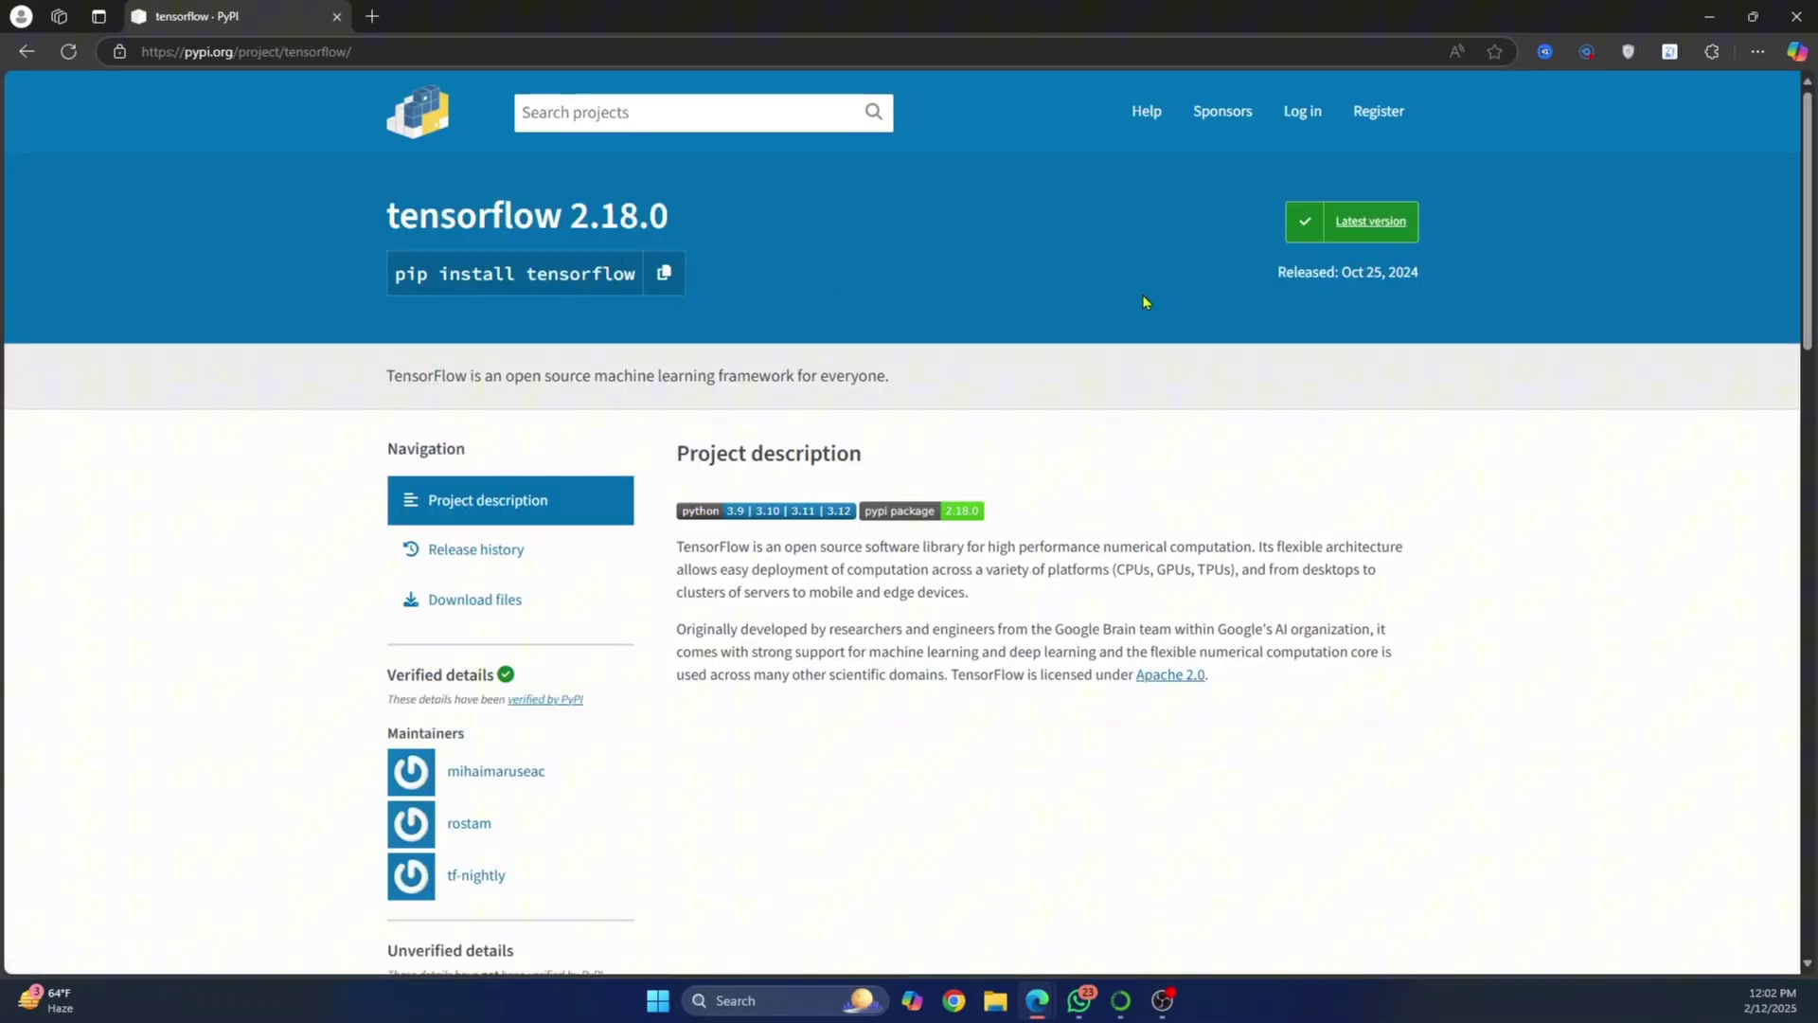
{"action": "left_click_drag", "start_coordinate": [1341, 274], "coordinate": [1423, 275]}
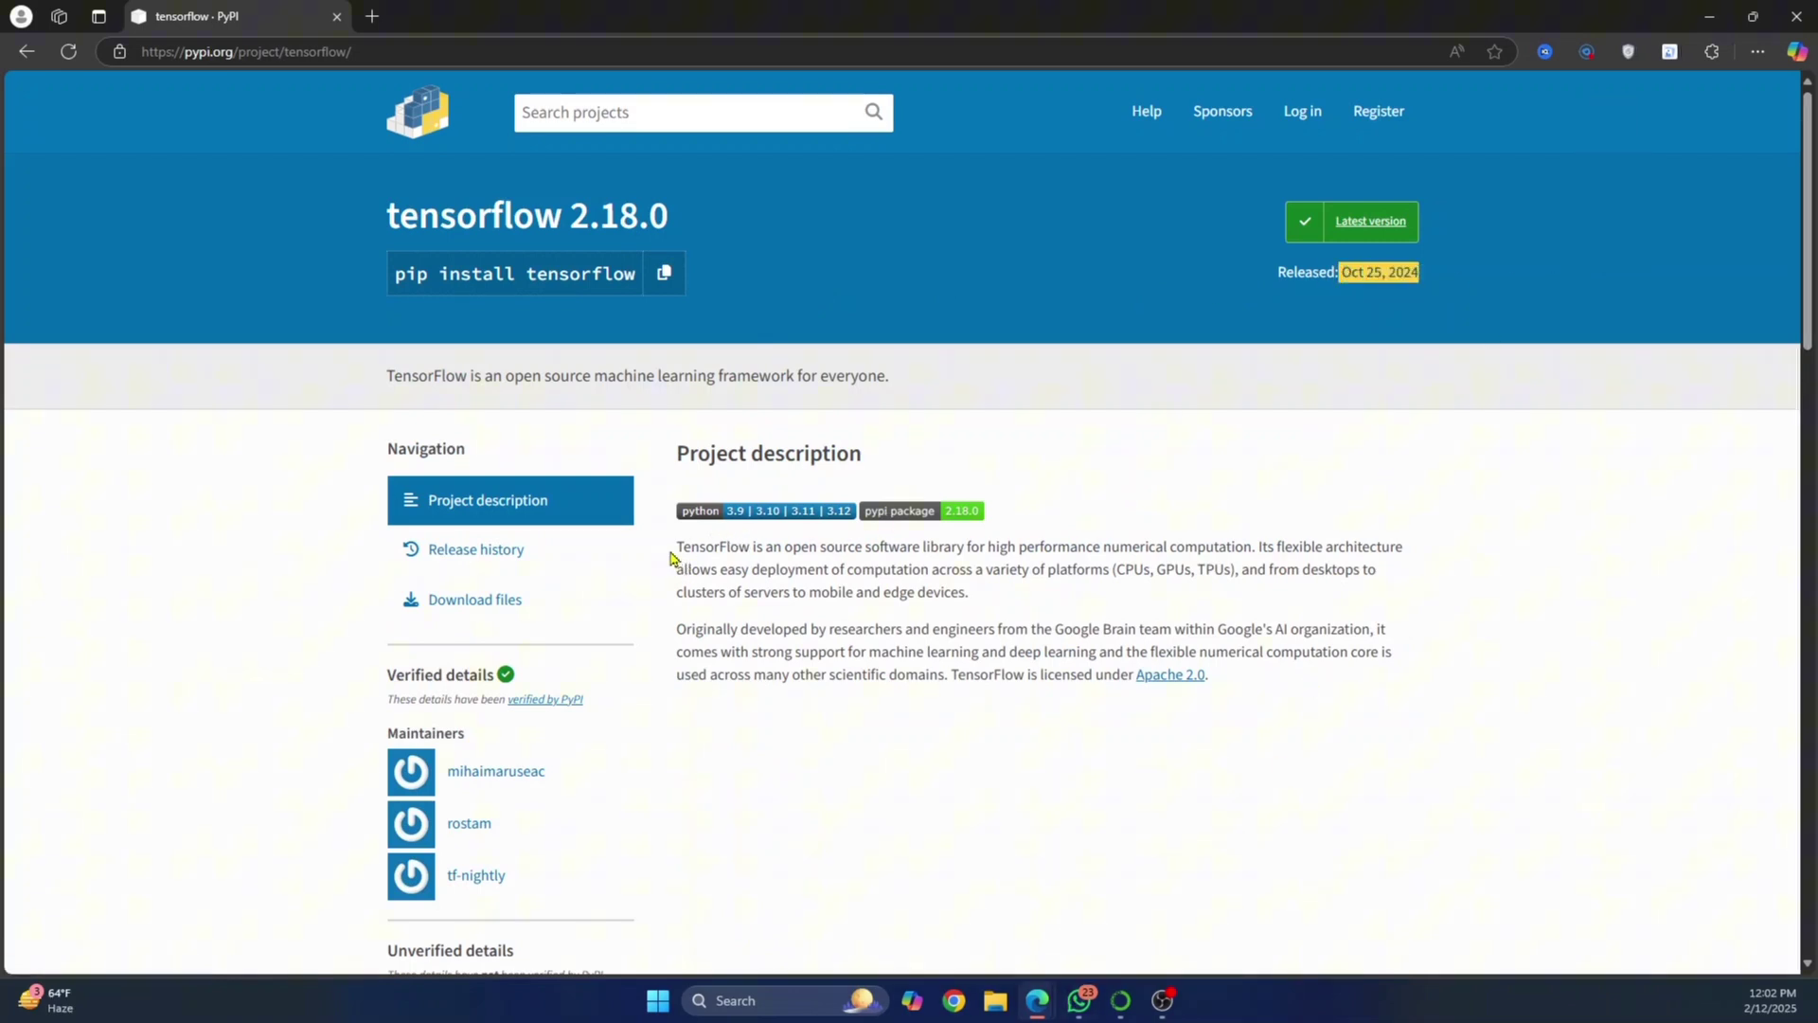
{"action": "left_click_drag", "start_coordinate": [671, 557], "coordinate": [1191, 628]}
{"action": "left_click", "coordinate": [1305, 646]}
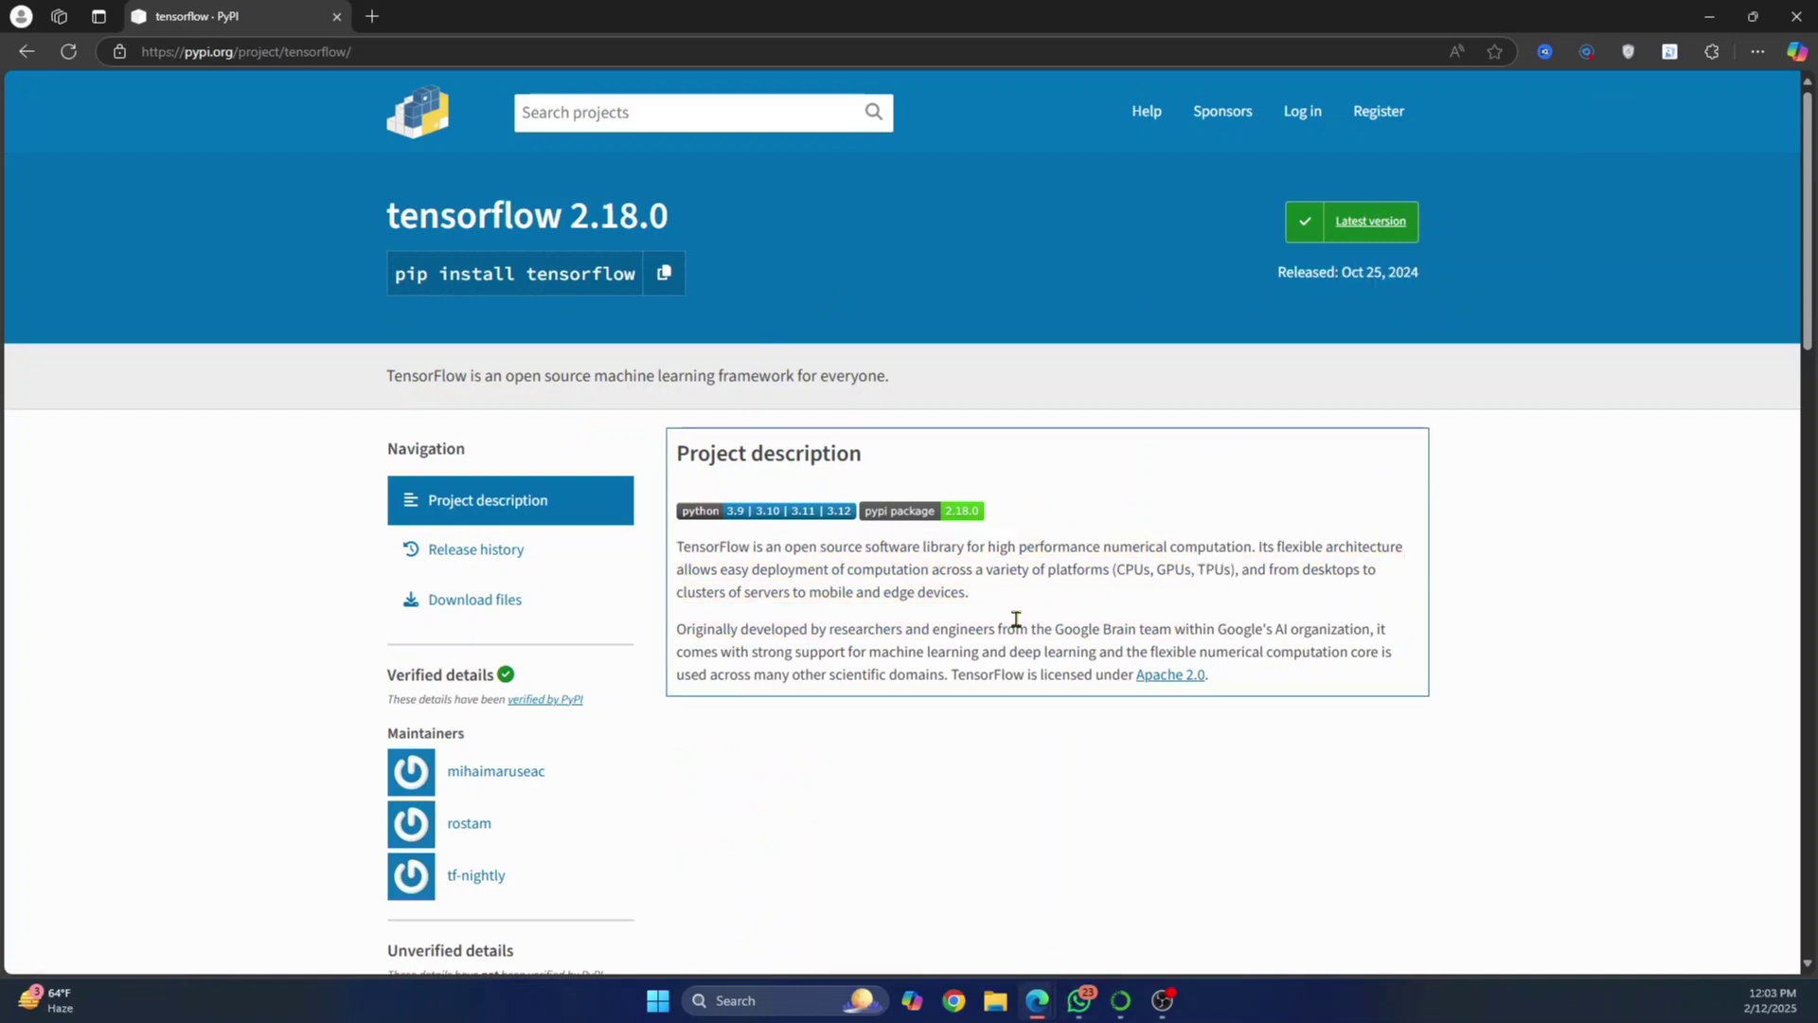
- Re-mark tensorflow in Navigator, then start and cancel its Install Packages dialog
{"action": "left_click", "coordinate": [1121, 1001]}
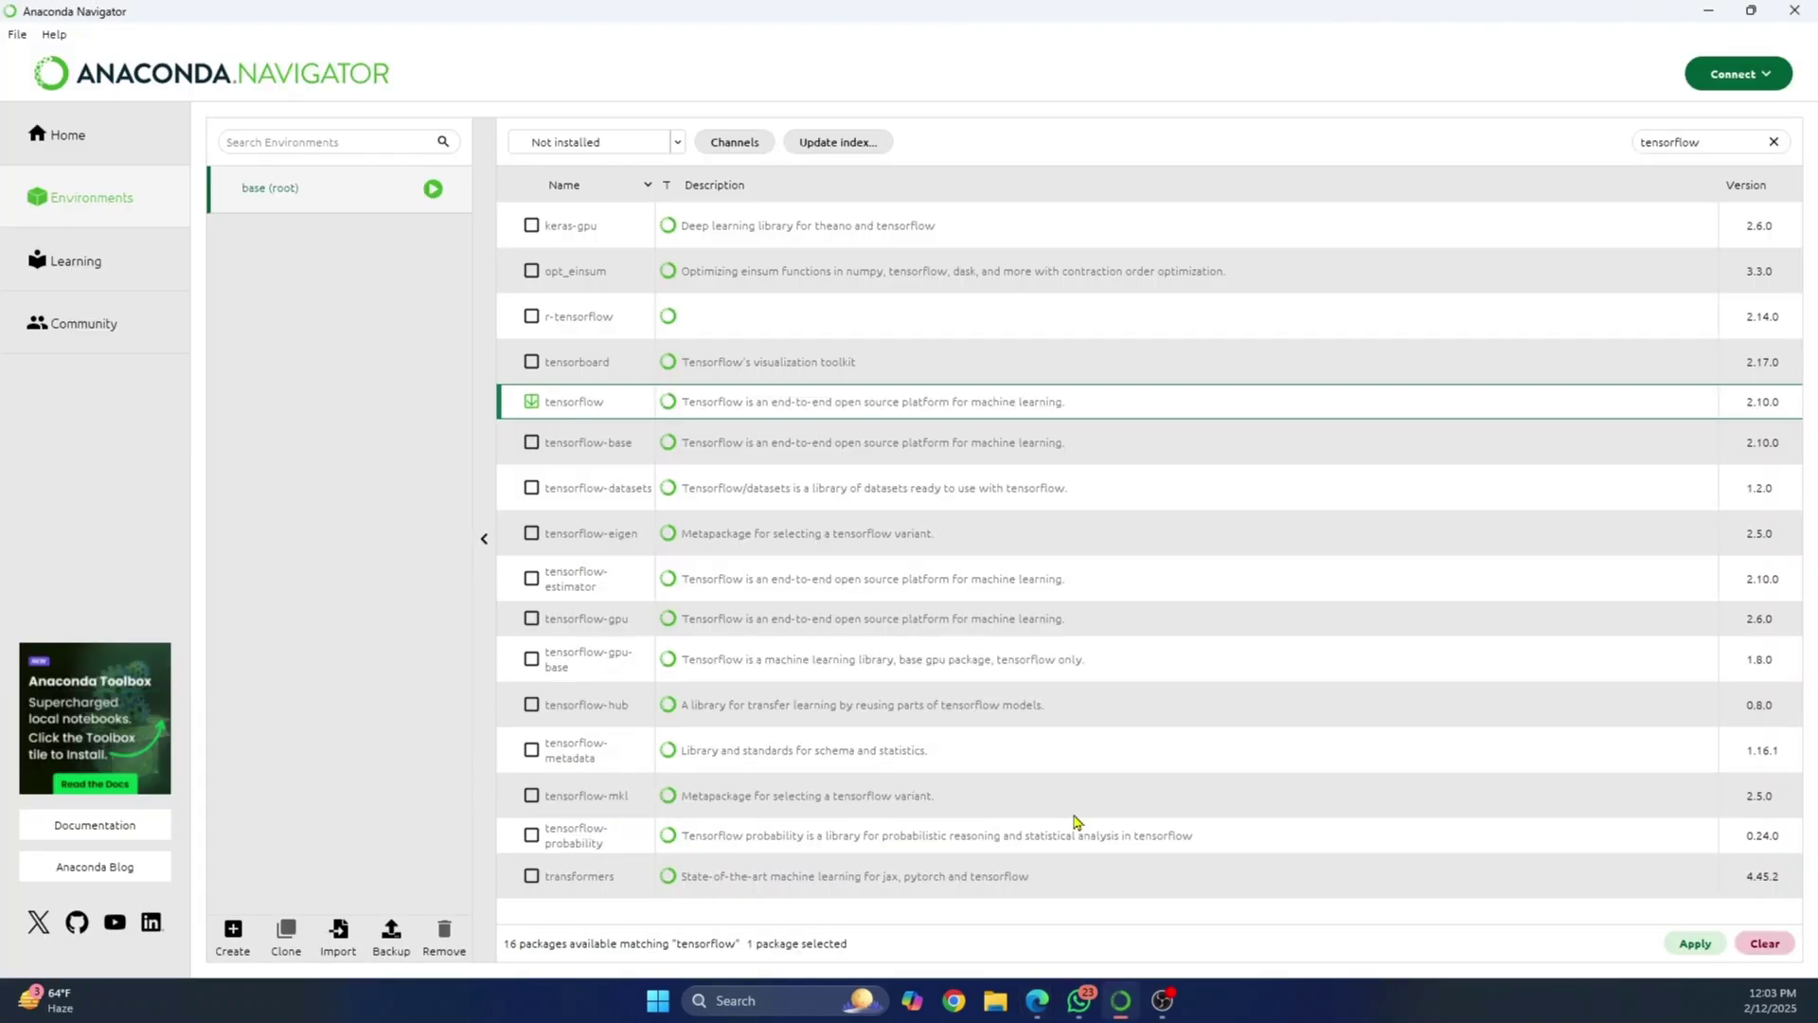
{"action": "left_click", "coordinate": [531, 403]}
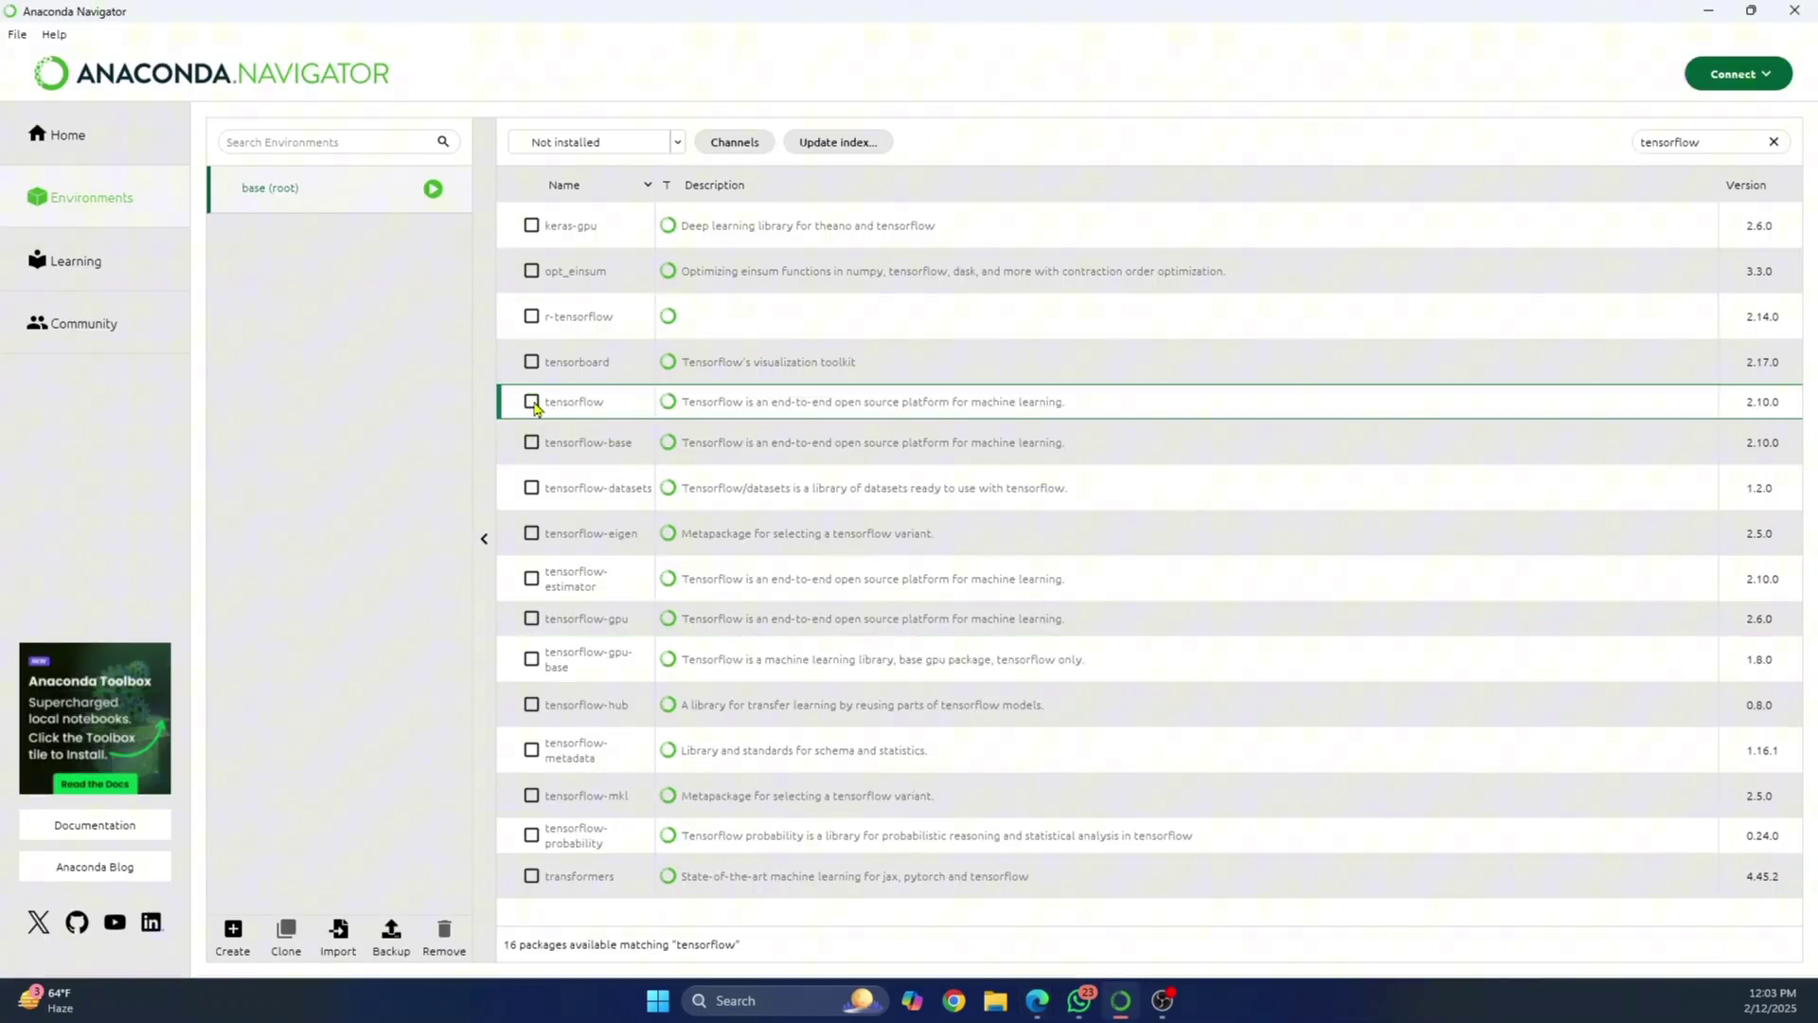
{"action": "left_click", "coordinate": [531, 404]}
{"action": "left_click", "coordinate": [1693, 943]}
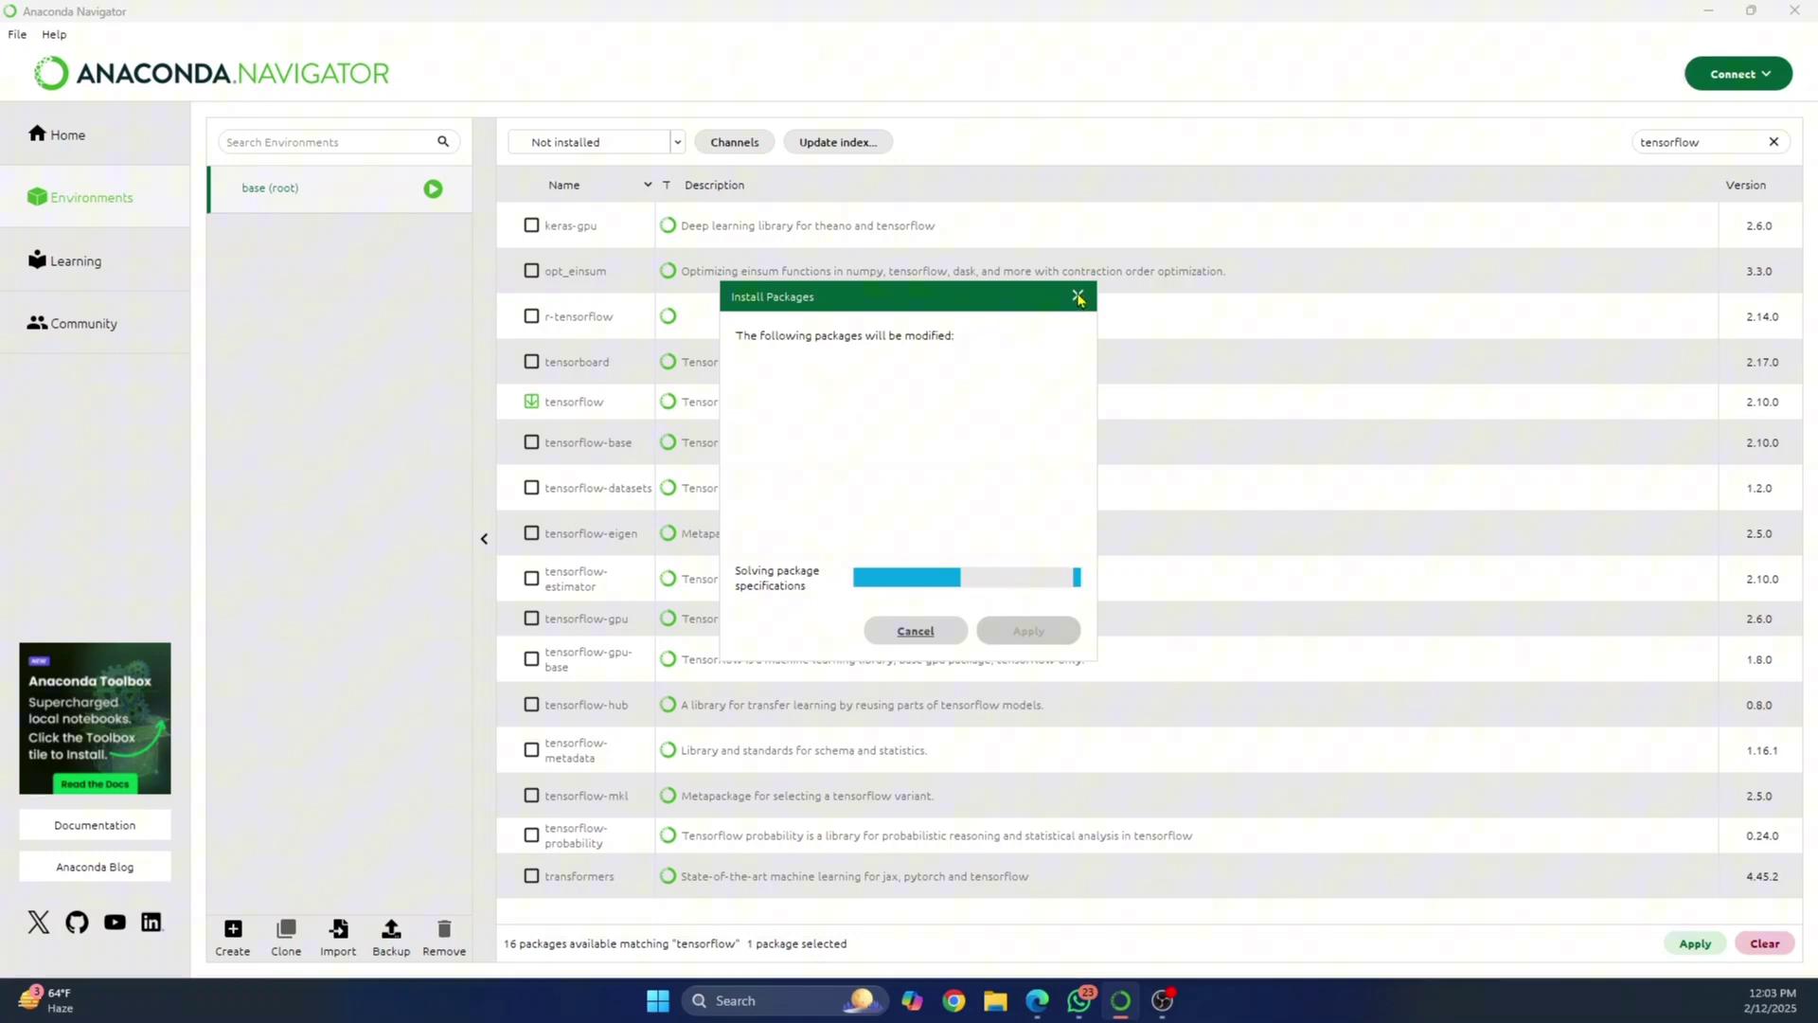
{"action": "left_click", "coordinate": [915, 632]}
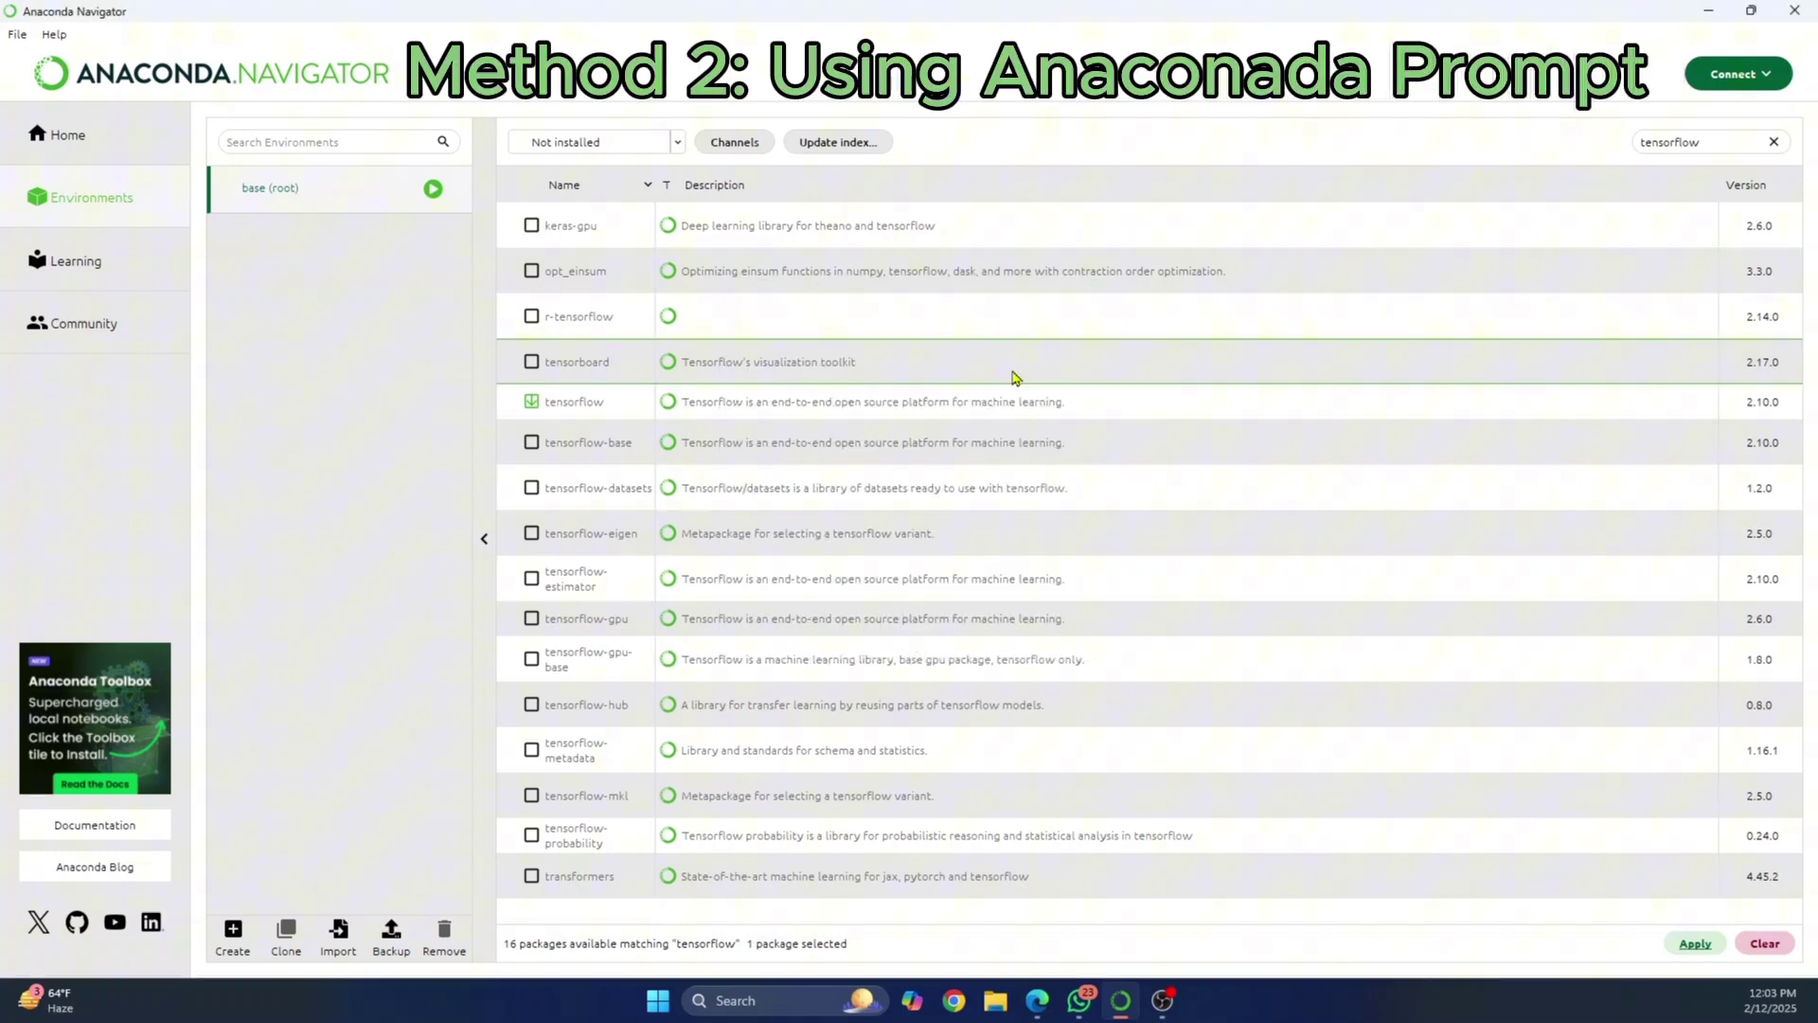
- Launch Anaconda Prompt and copy the pip install tensorflow command from PyPI
{"action": "key", "text": "super"}
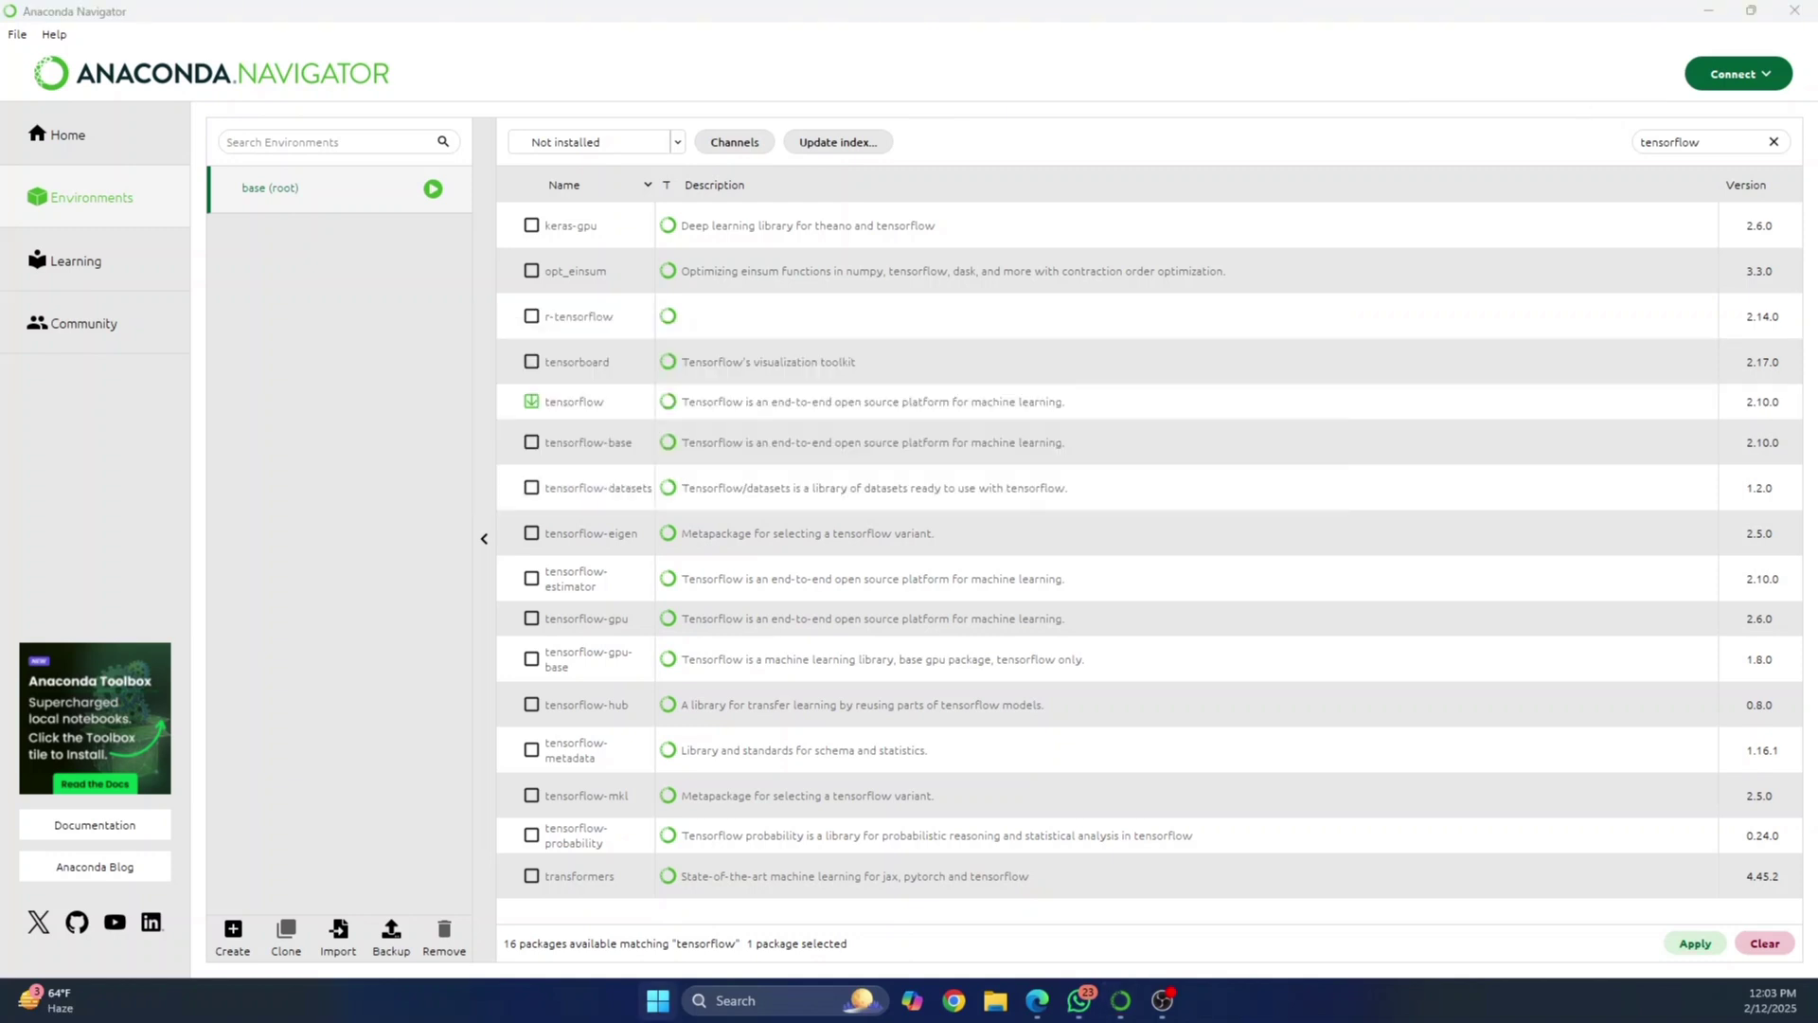
{"action": "key", "text": "Return"}
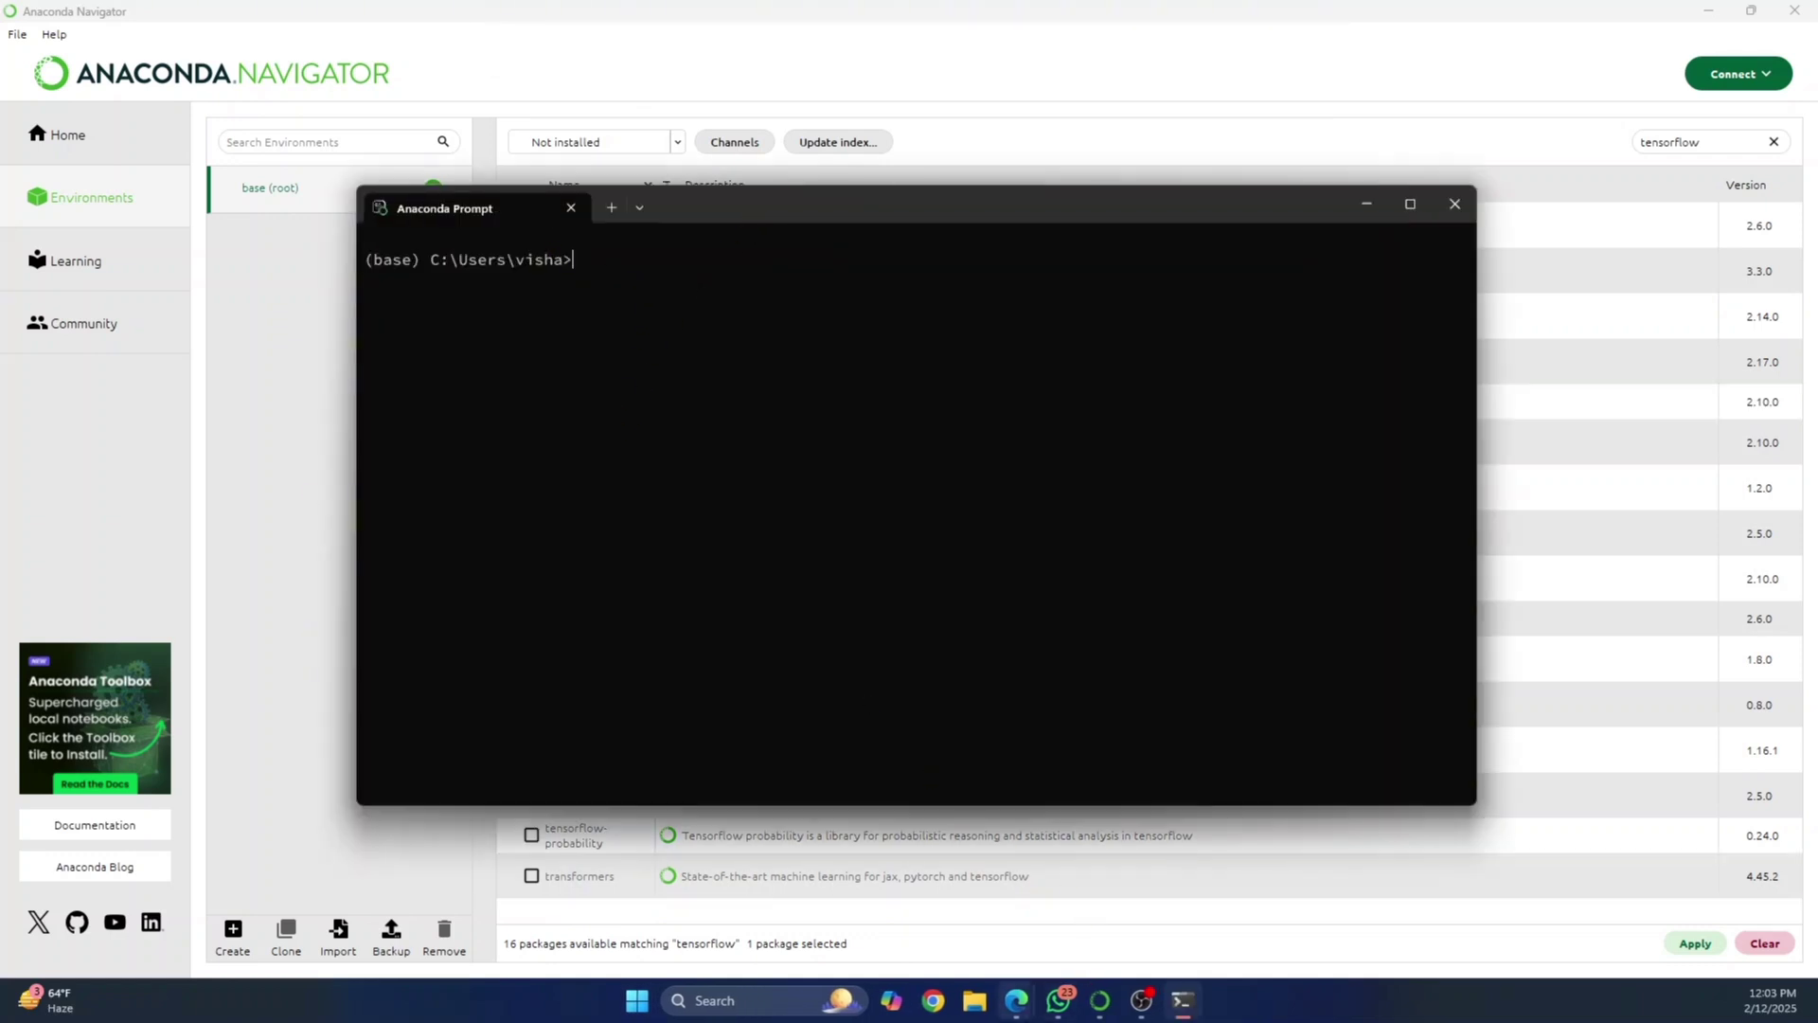
{"action": "mouse_move", "coordinate": [1015, 1000]}
{"action": "left_click", "coordinate": [1112, 910]}
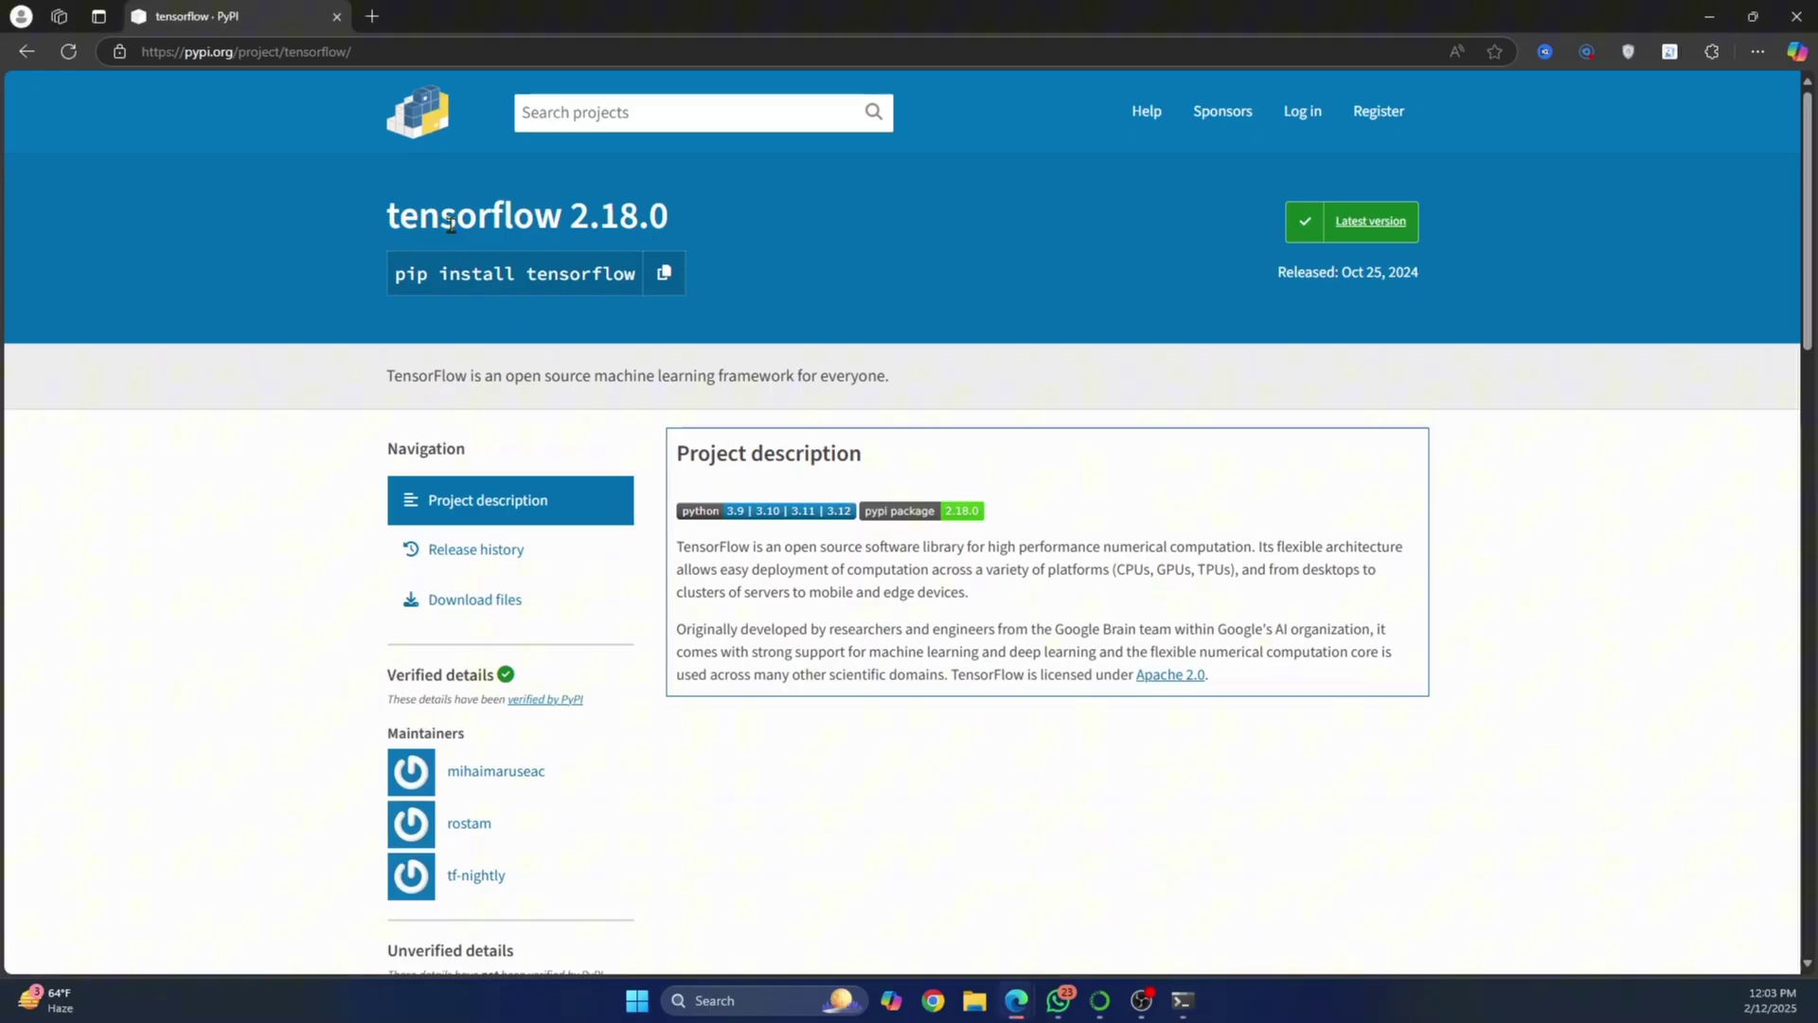
{"action": "left_click", "coordinate": [663, 272]}
{"action": "mouse_move", "coordinate": [1180, 1001]}
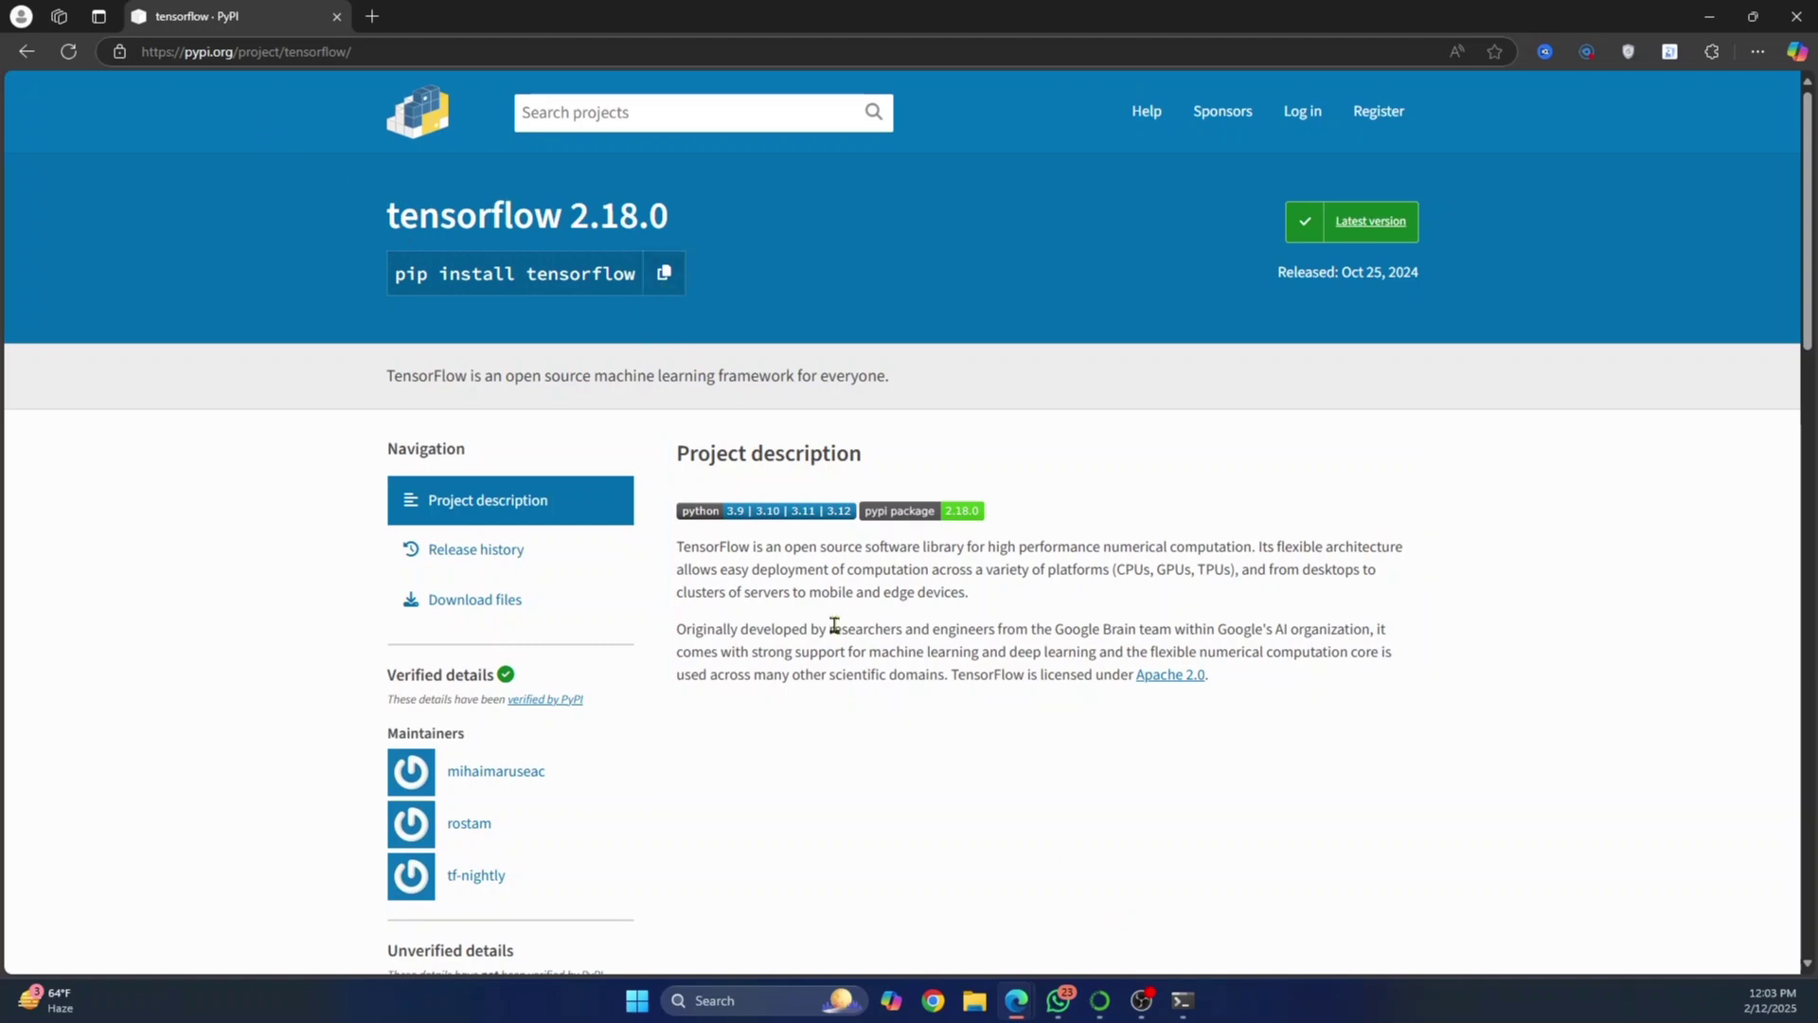
{"action": "left_click", "coordinate": [1186, 999]}
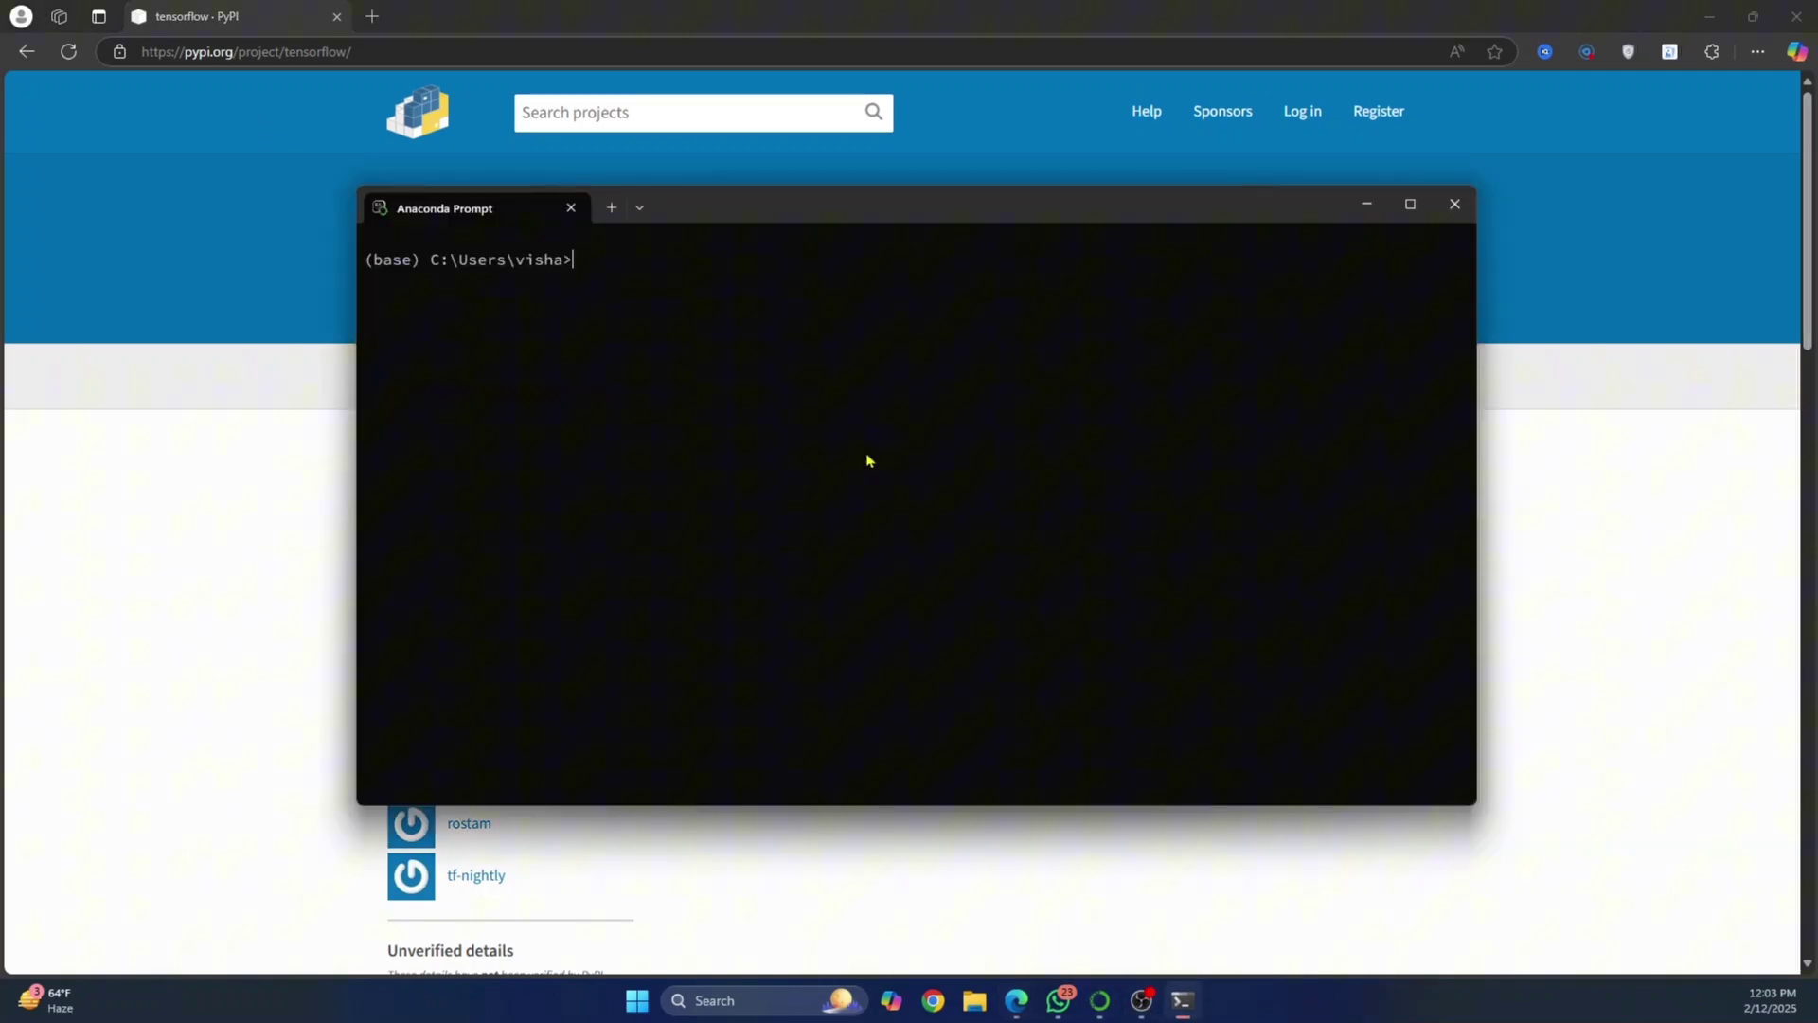
- Run pip install tensorflow in the base environment's Anaconda Prompt
{"action": "key", "text": "ctrl+v"}
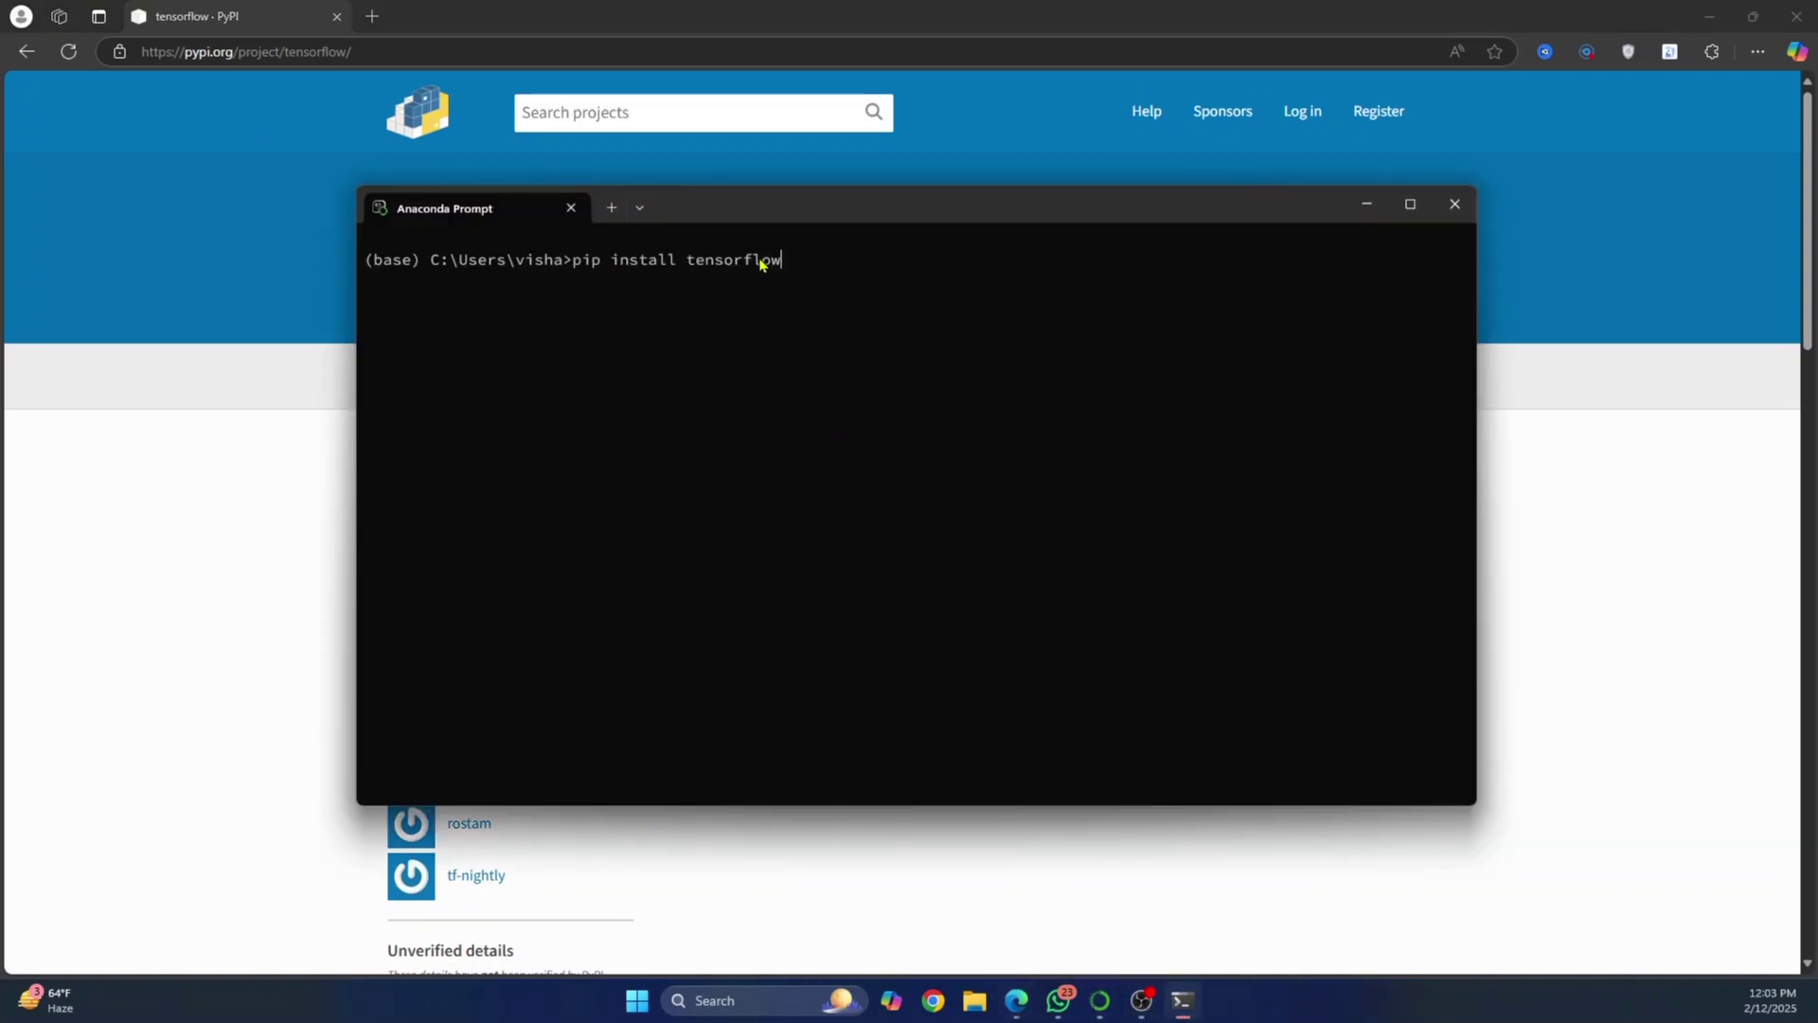
{"action": "key", "text": "Return"}
{"action": "left_click_drag", "start_coordinate": [368, 262], "coordinate": [429, 264]}
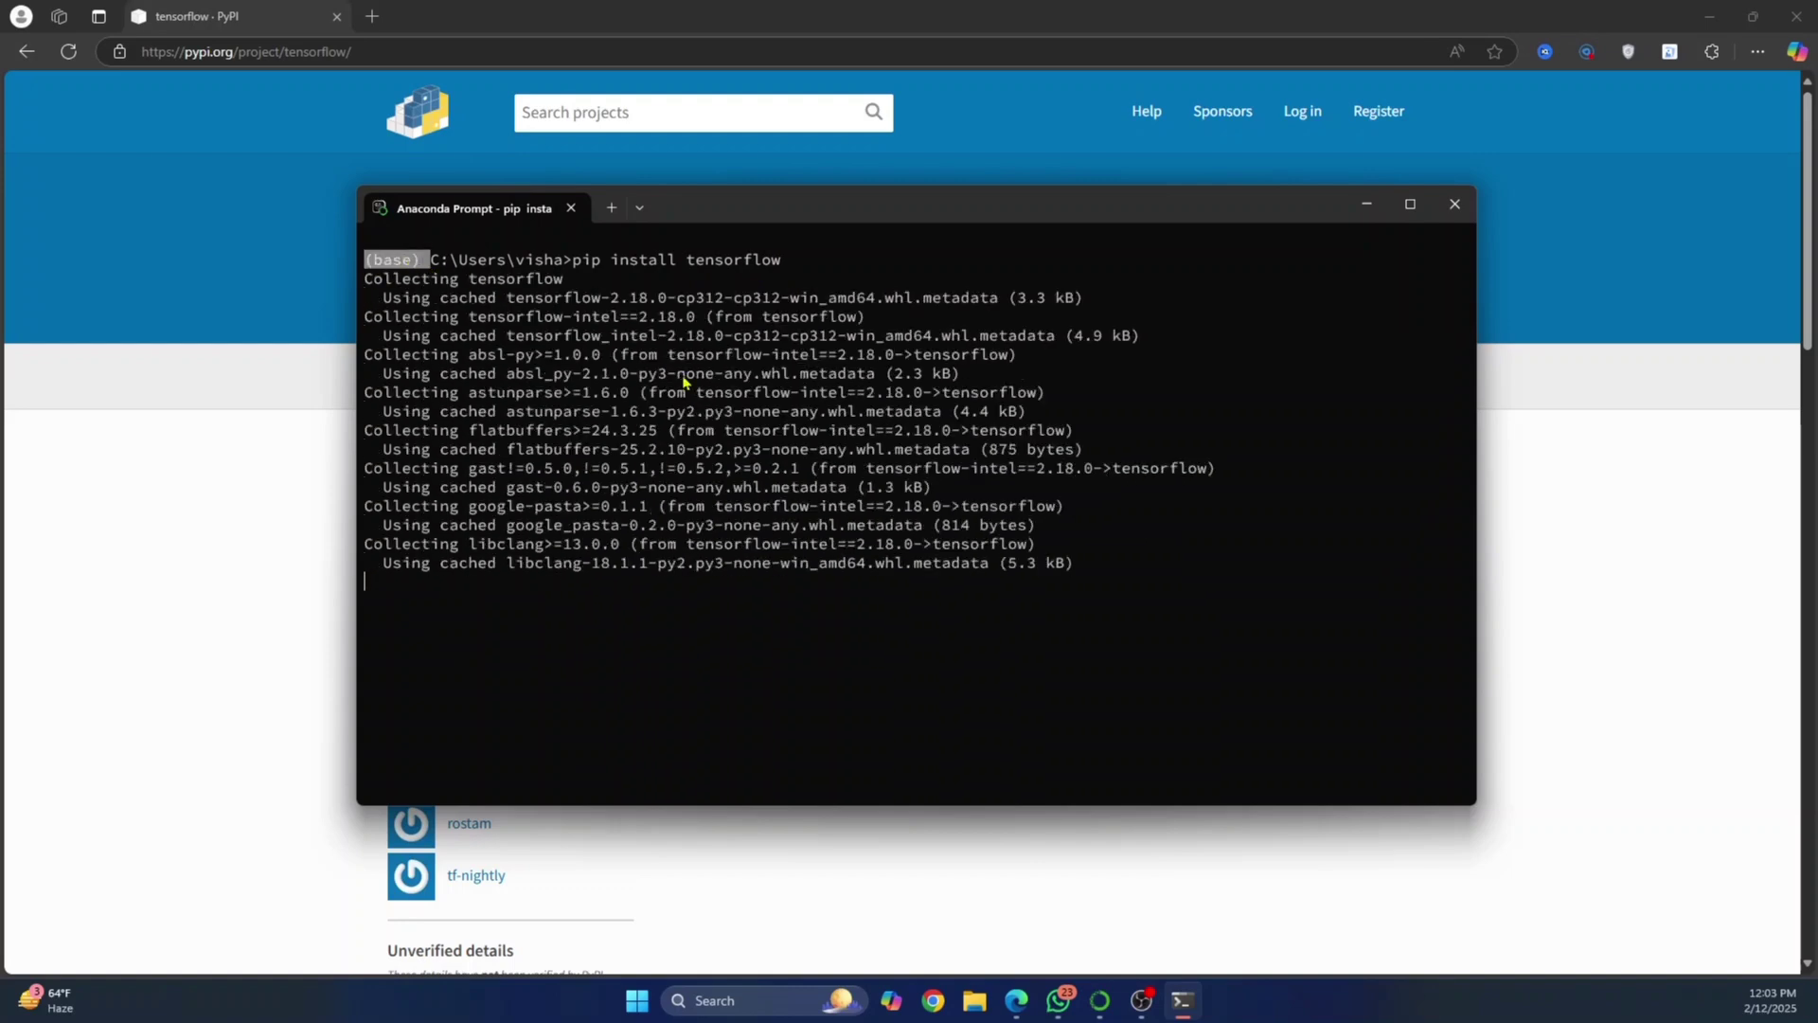
- Filter Navigator's package list to Installed and check the running pip install
{"action": "left_click", "coordinate": [1100, 1000]}
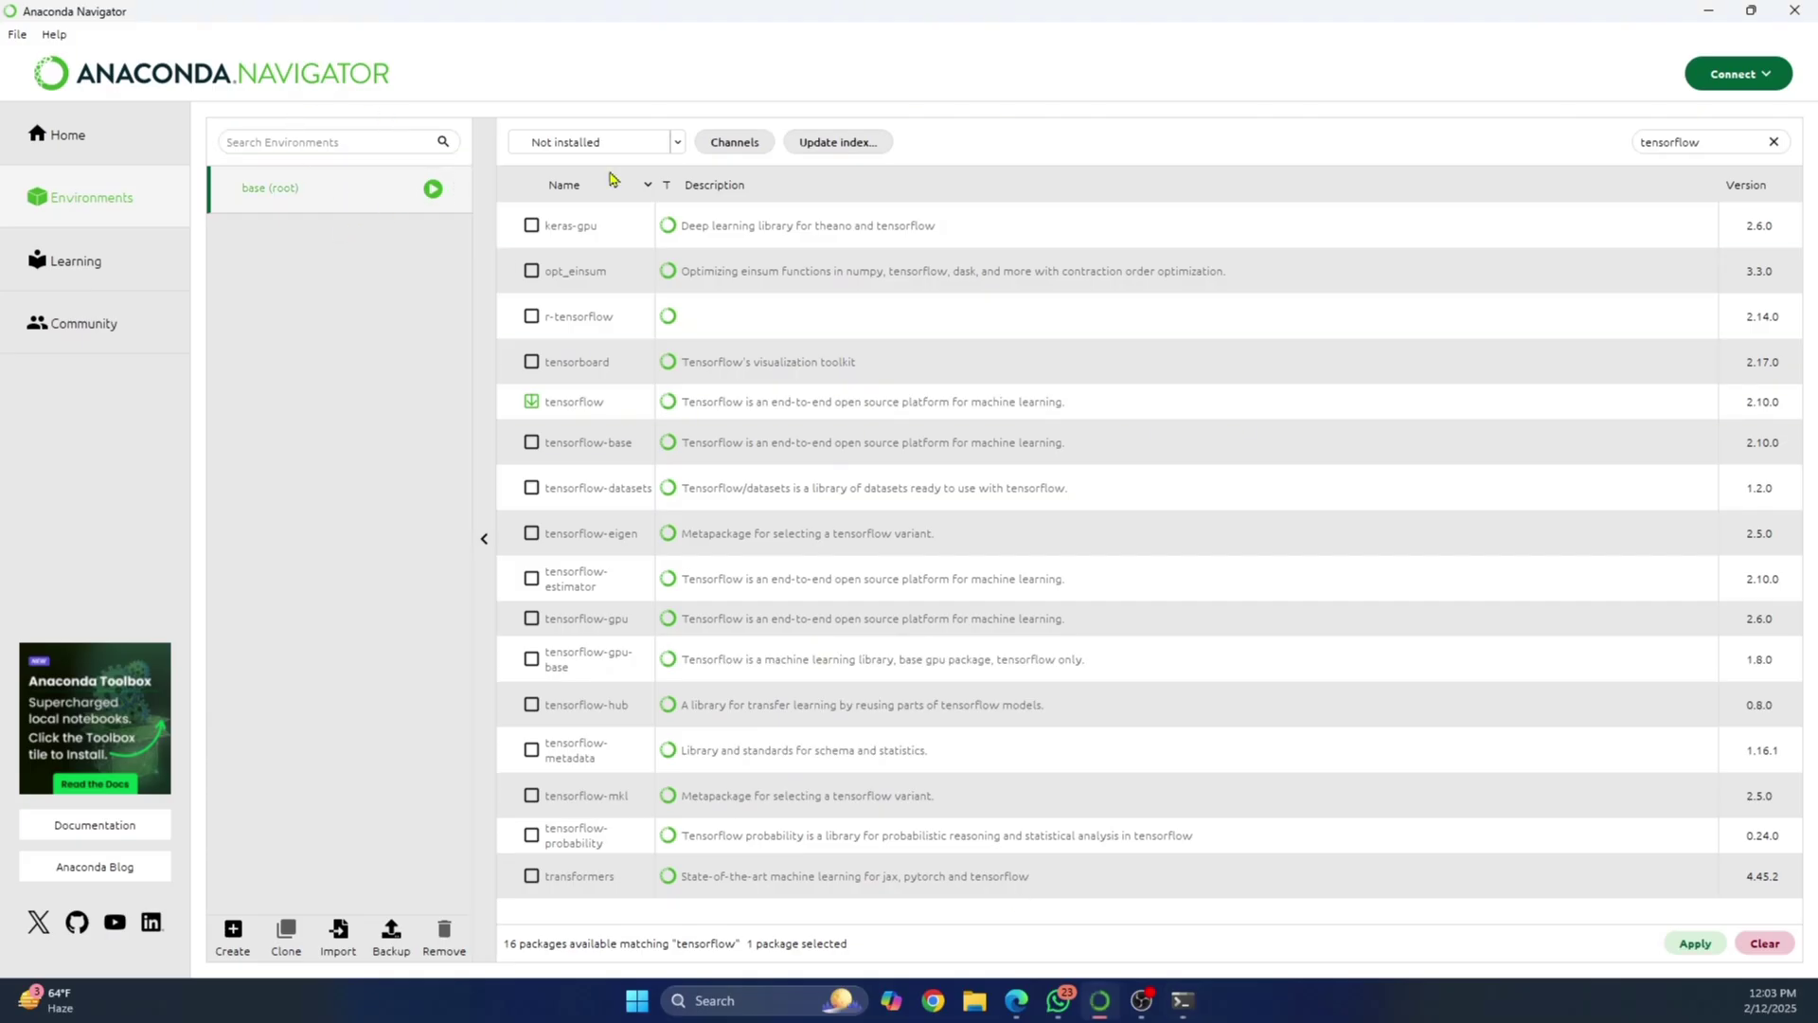
{"action": "left_click", "coordinate": [673, 152]}
{"action": "left_click", "coordinate": [600, 170]}
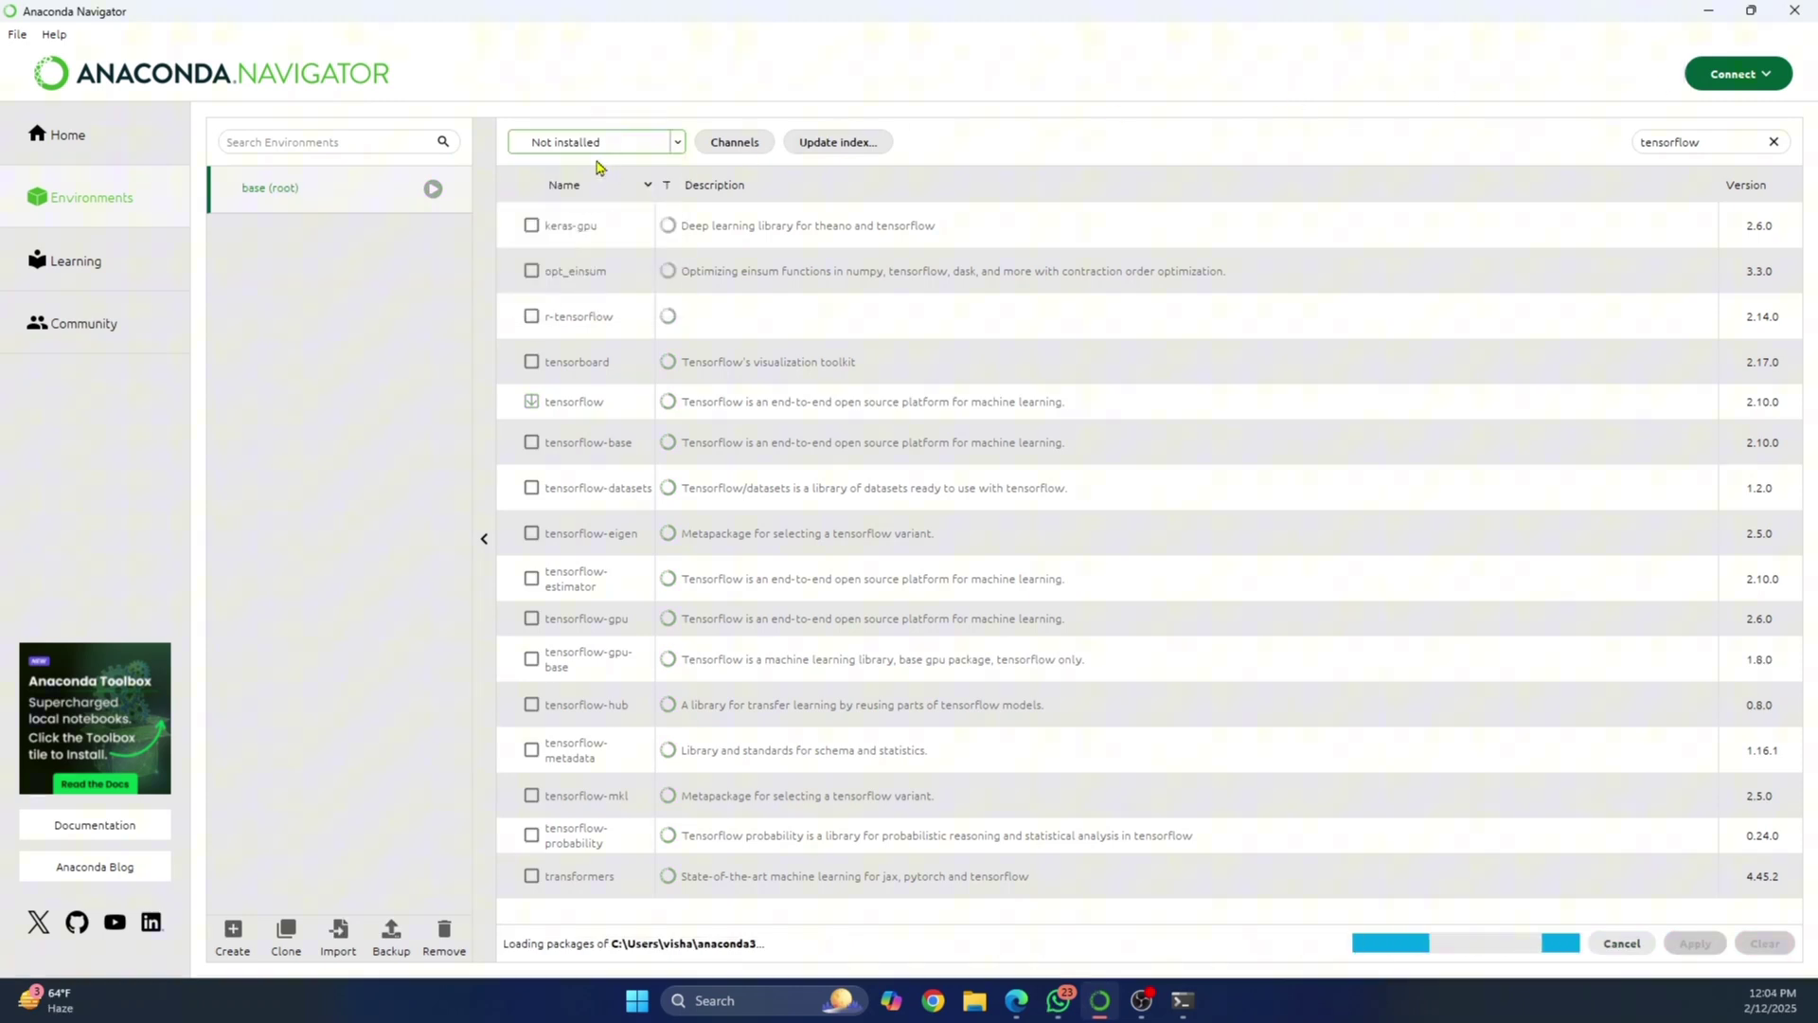
{"action": "left_click", "coordinate": [1181, 1000]}
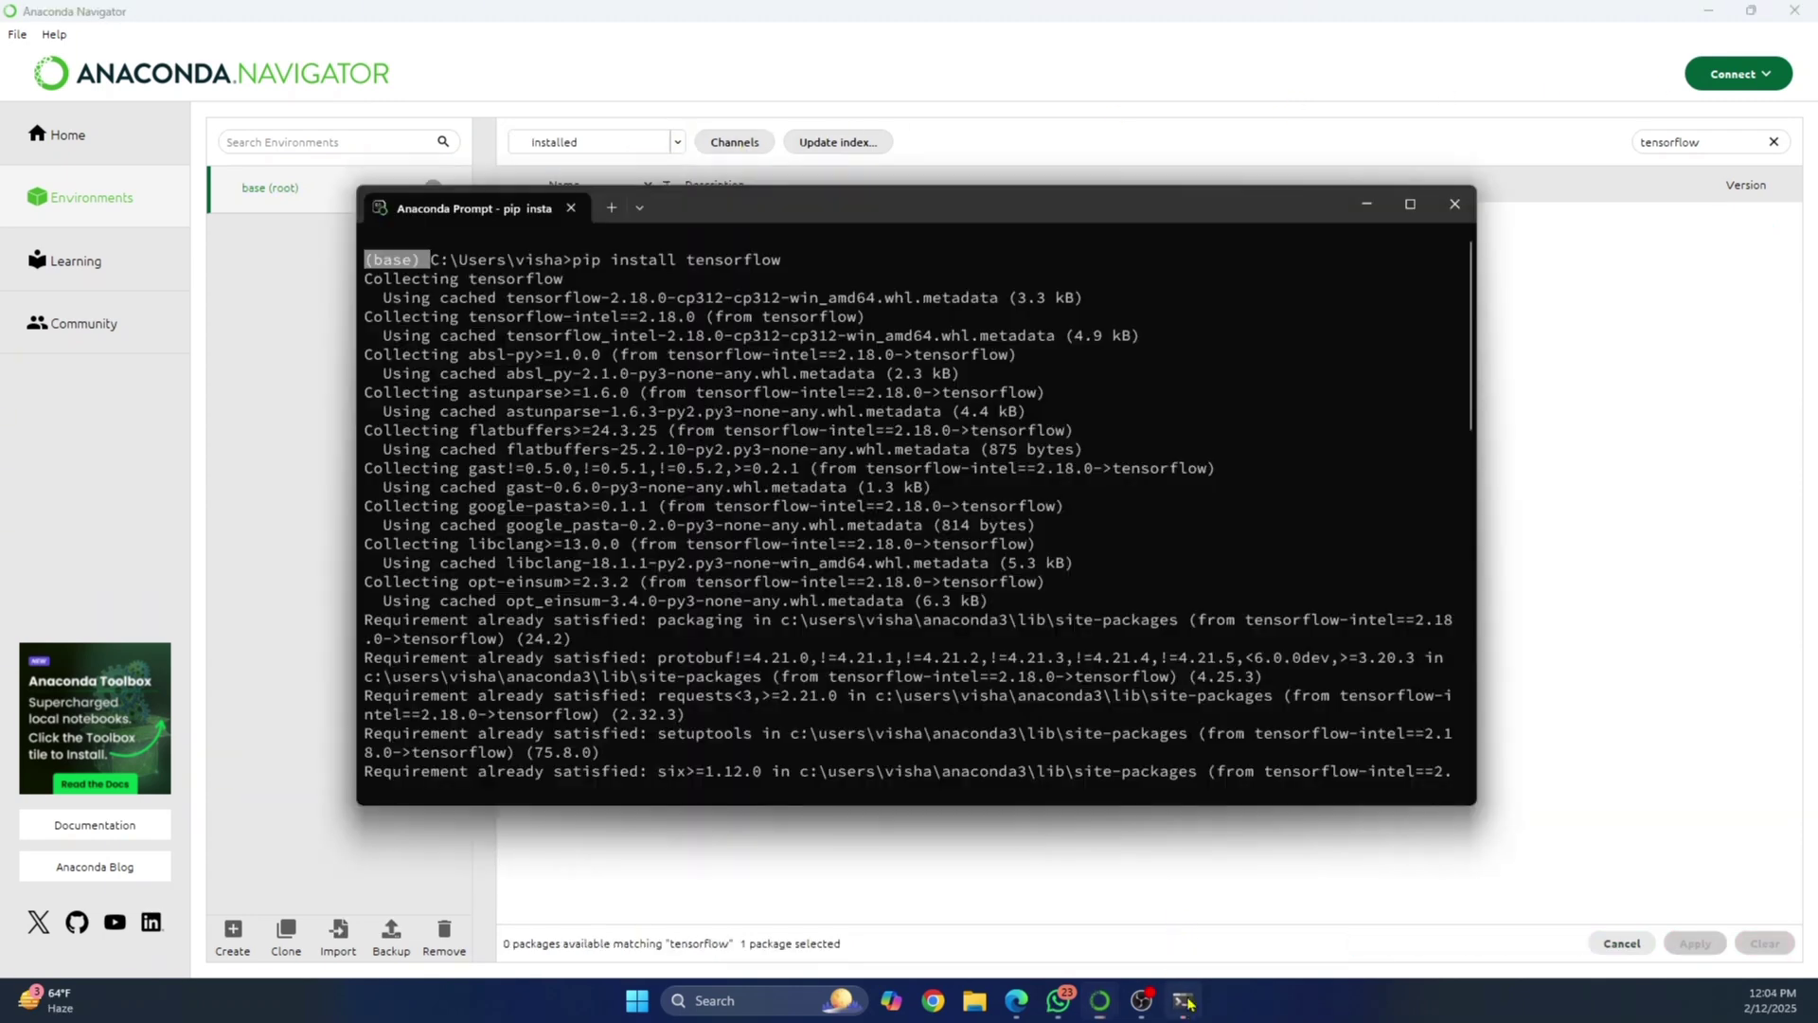
- Clear the tensorflow search to list all 547 installed packages, then view pip output
{"action": "left_click", "coordinate": [784, 9]}
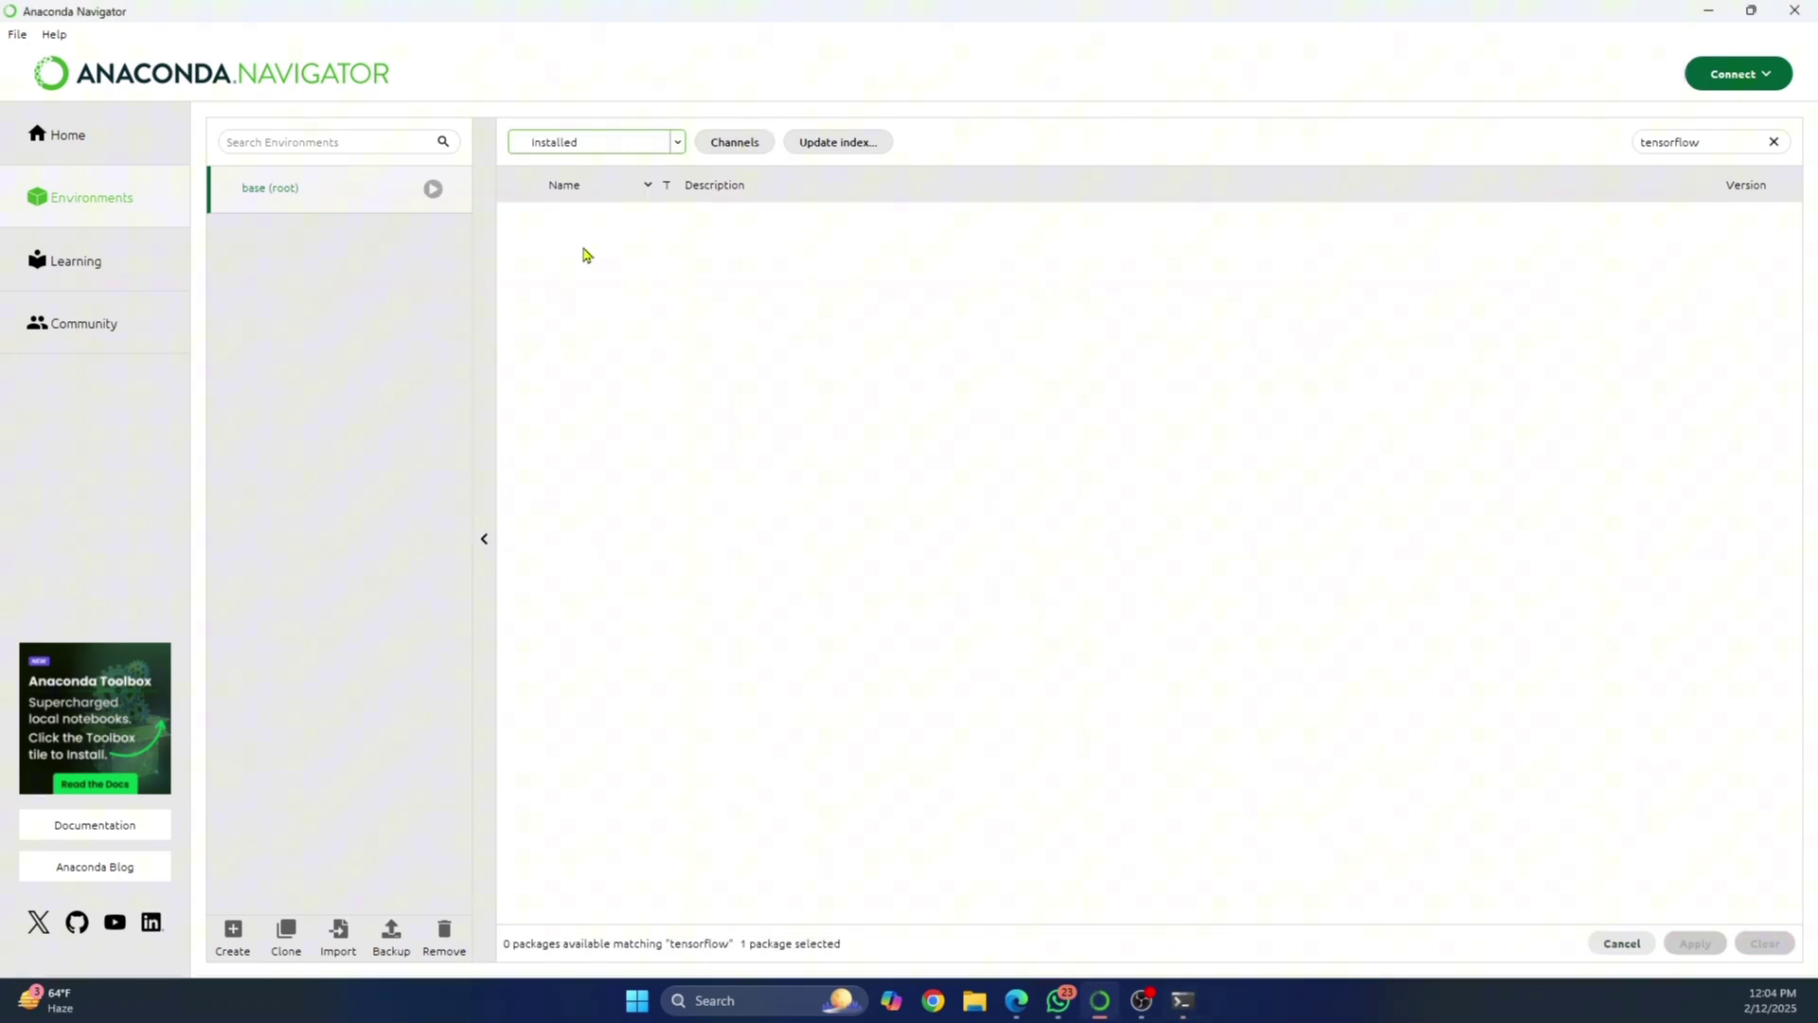
{"action": "left_click", "coordinate": [1775, 141]}
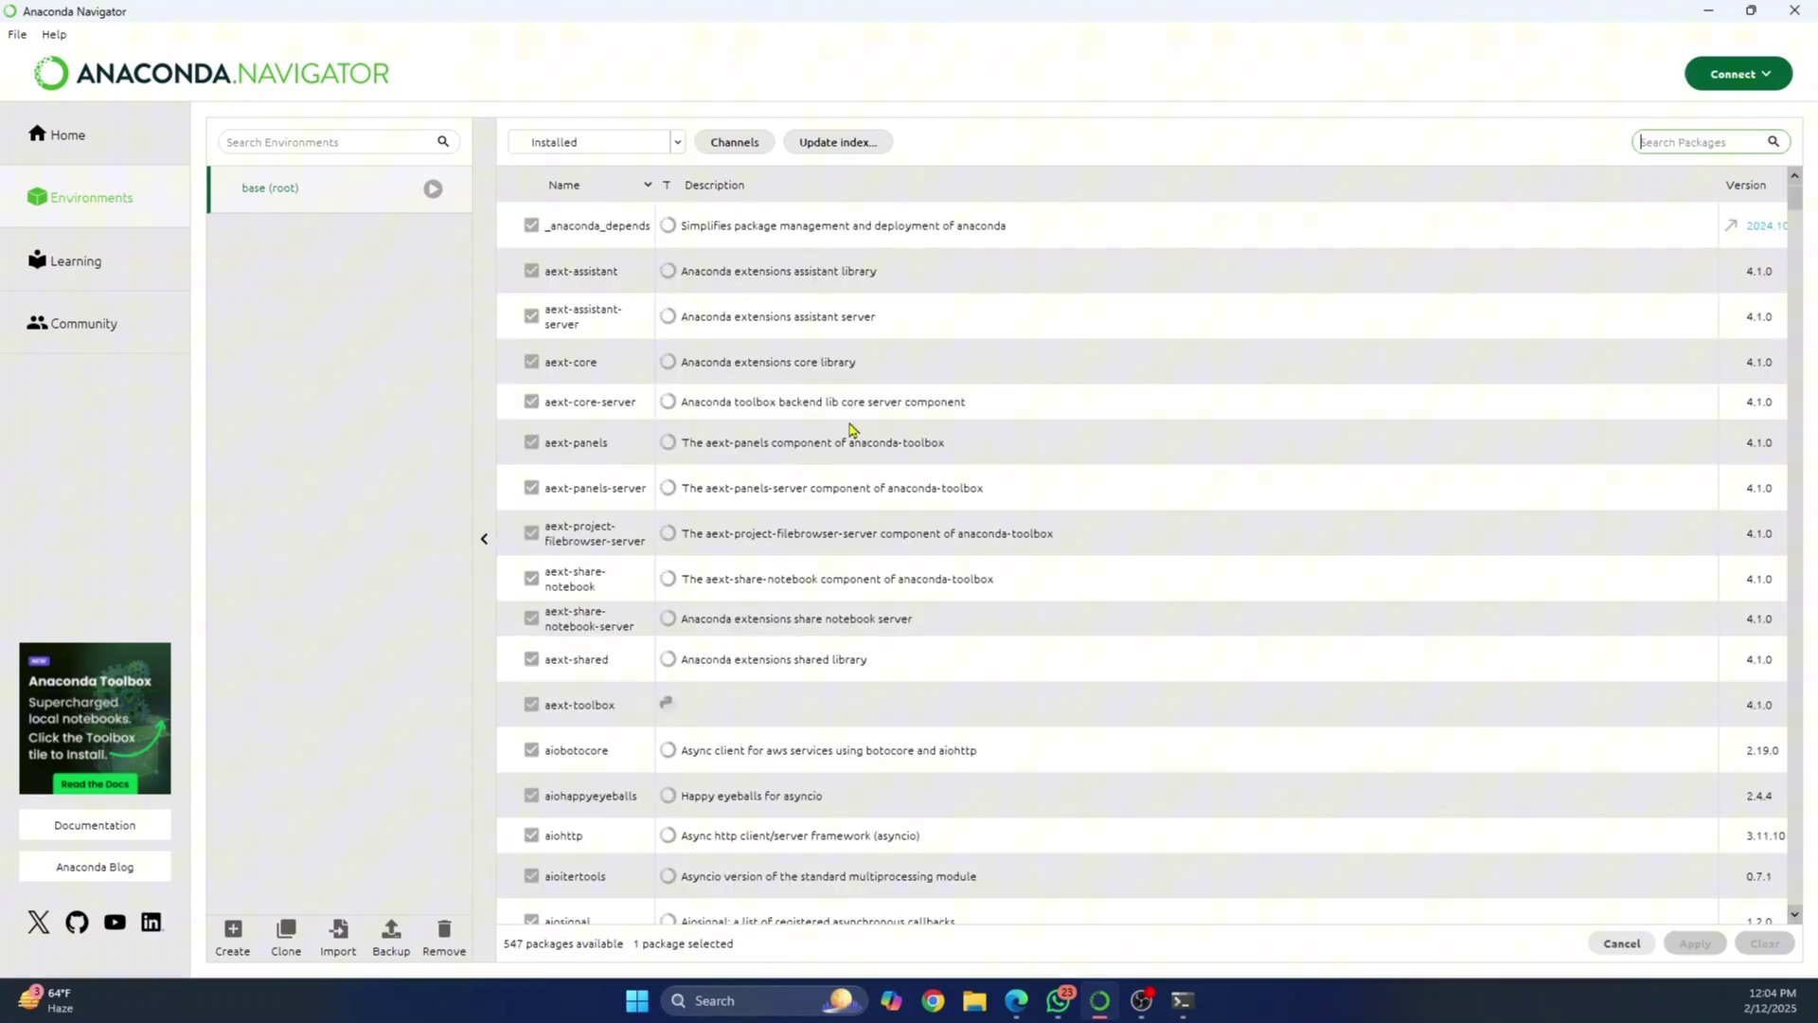
{"action": "left_click", "coordinate": [1185, 1003]}
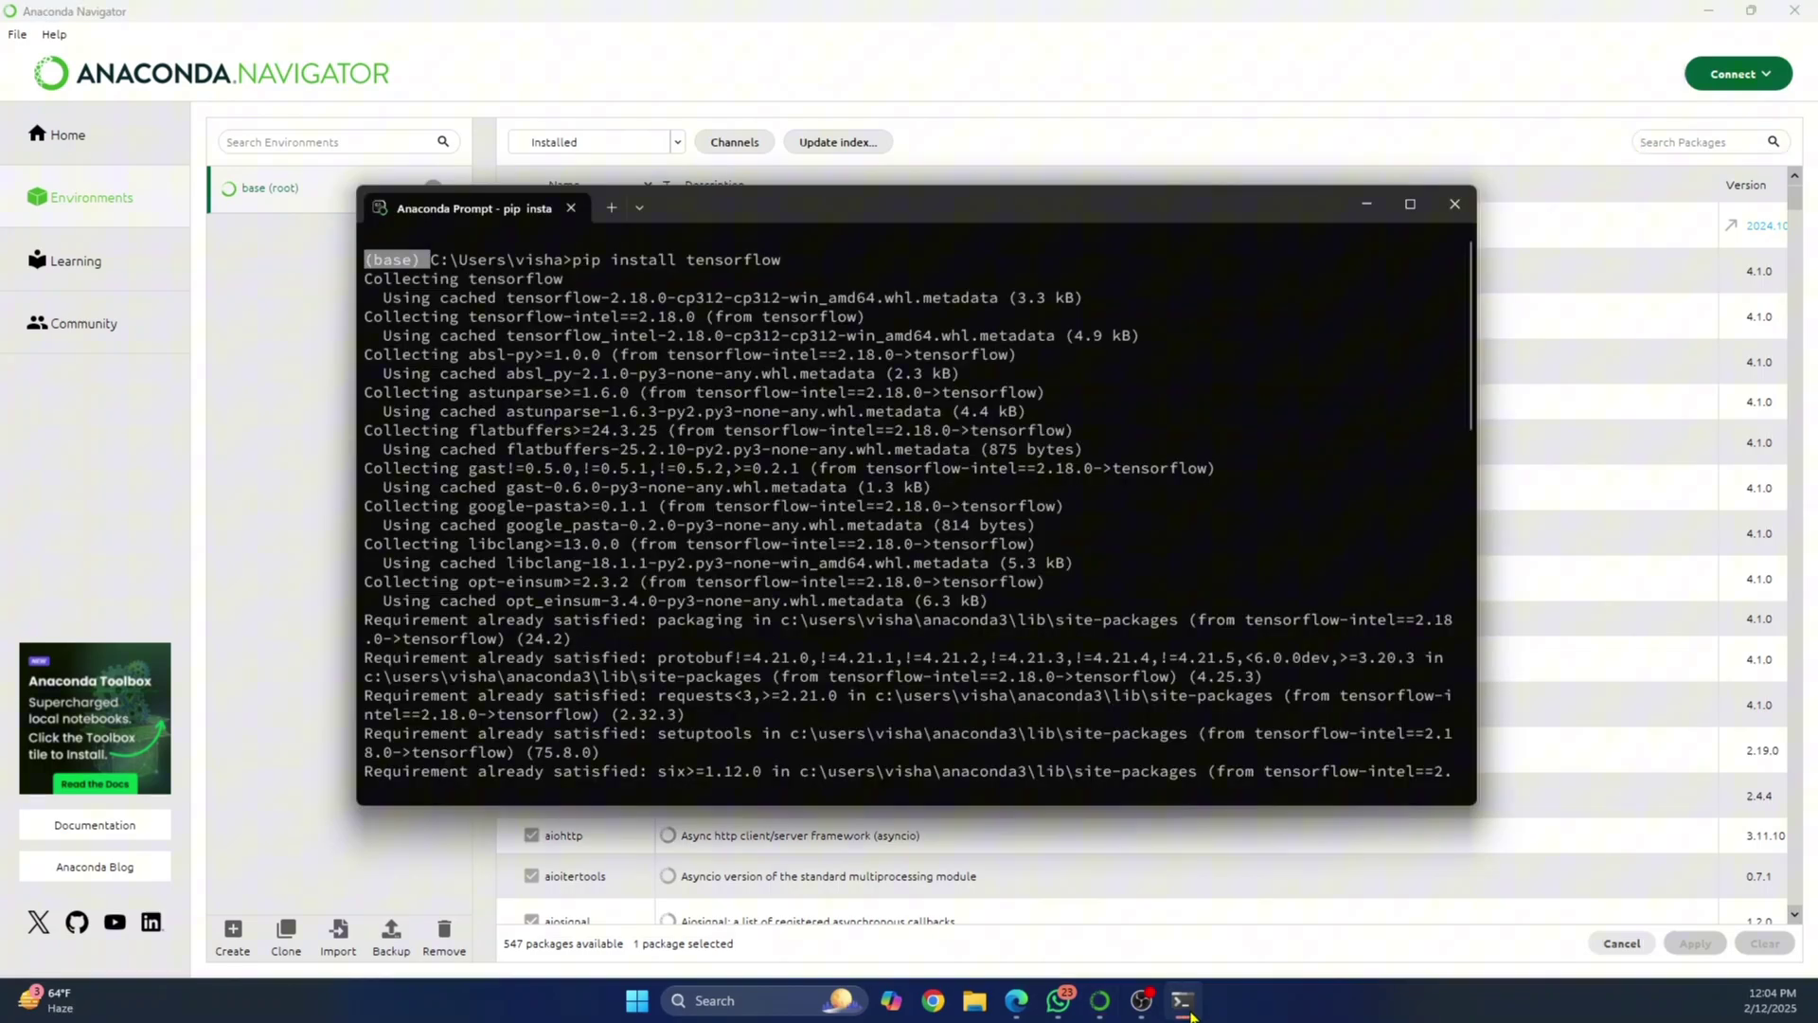